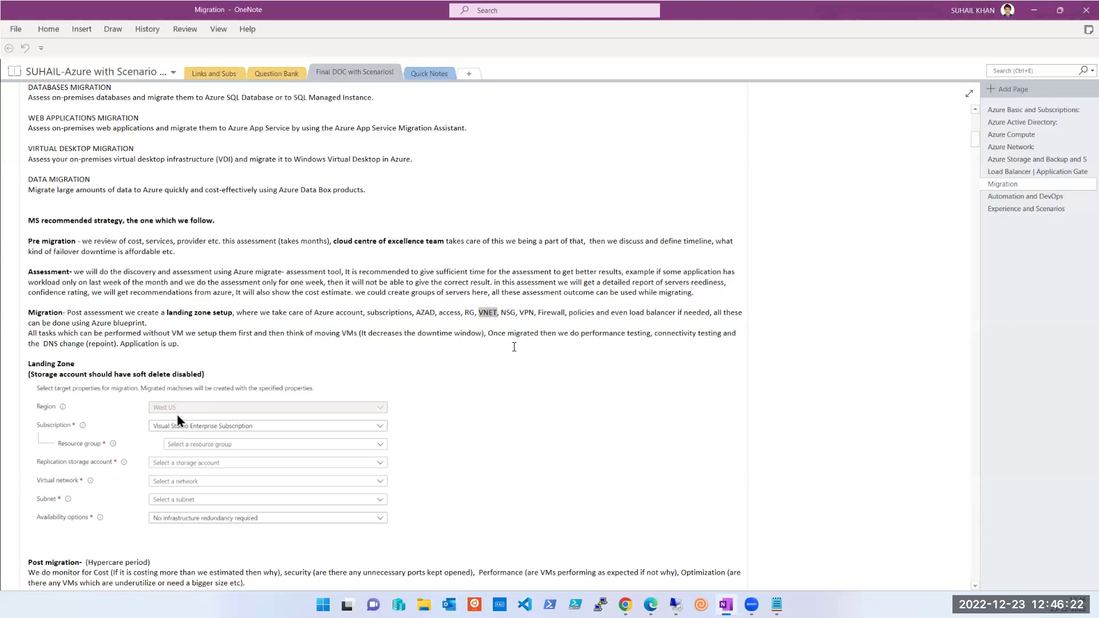
double_click(470, 314)
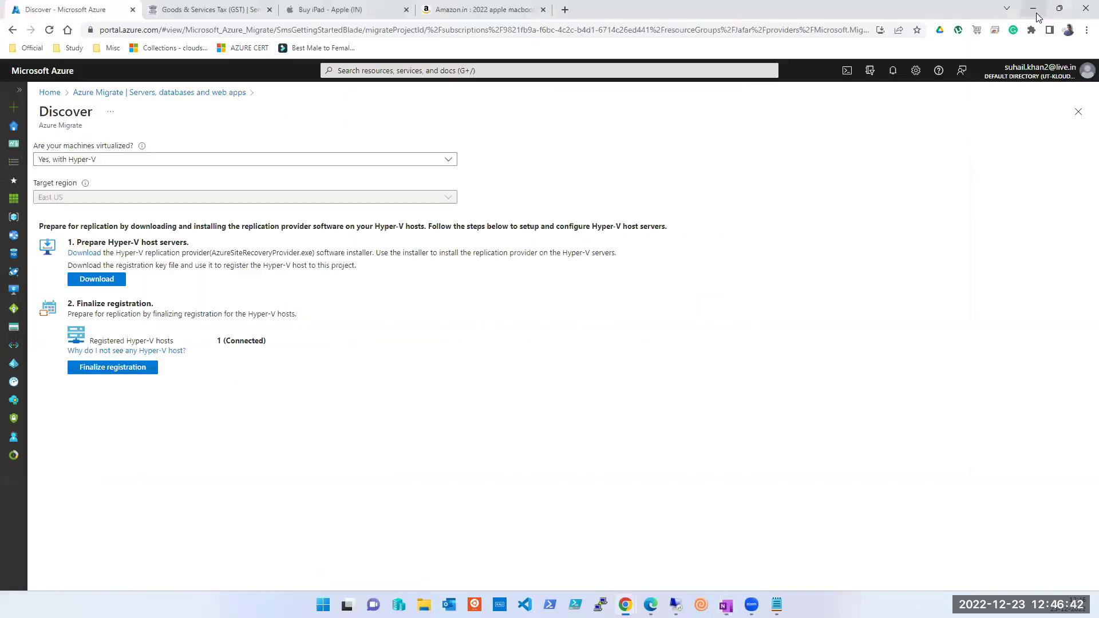
left_click(1034, 10)
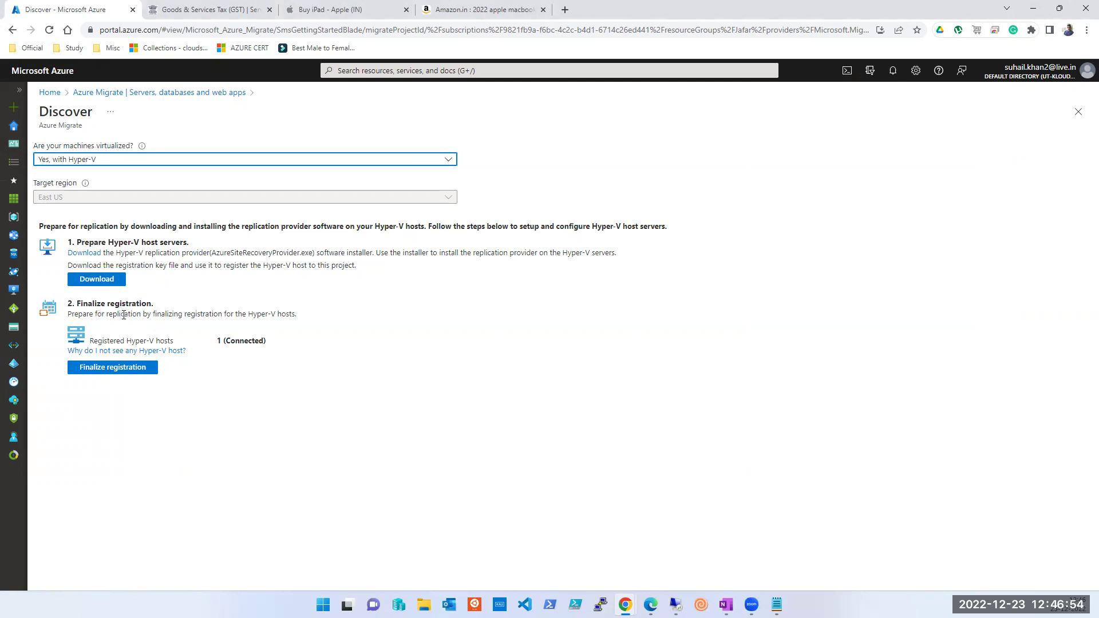
Step: Finalize the registration of the connected Hyper-V host and return to the Azure Migrate project page
double_click(165, 315)
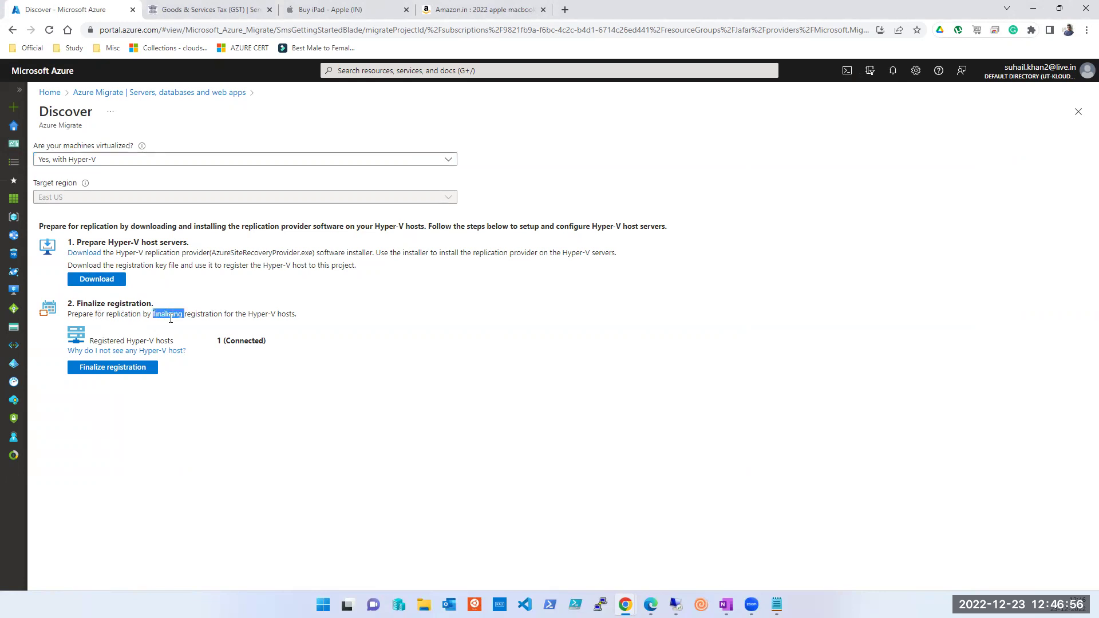
double_click(231, 342)
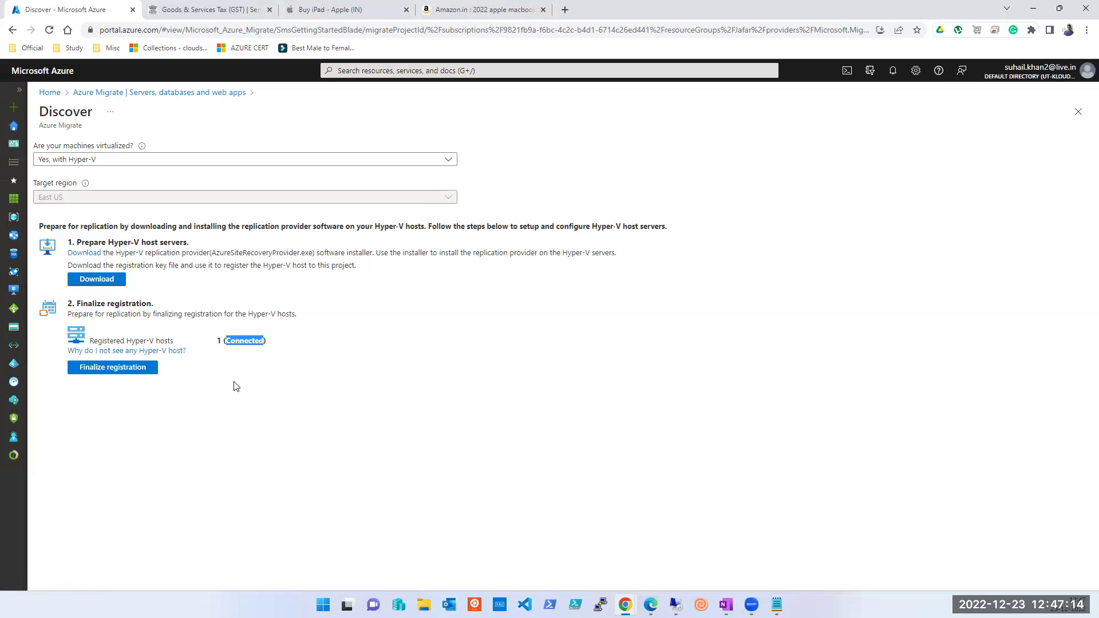
double_click(230, 343)
left_click(103, 371)
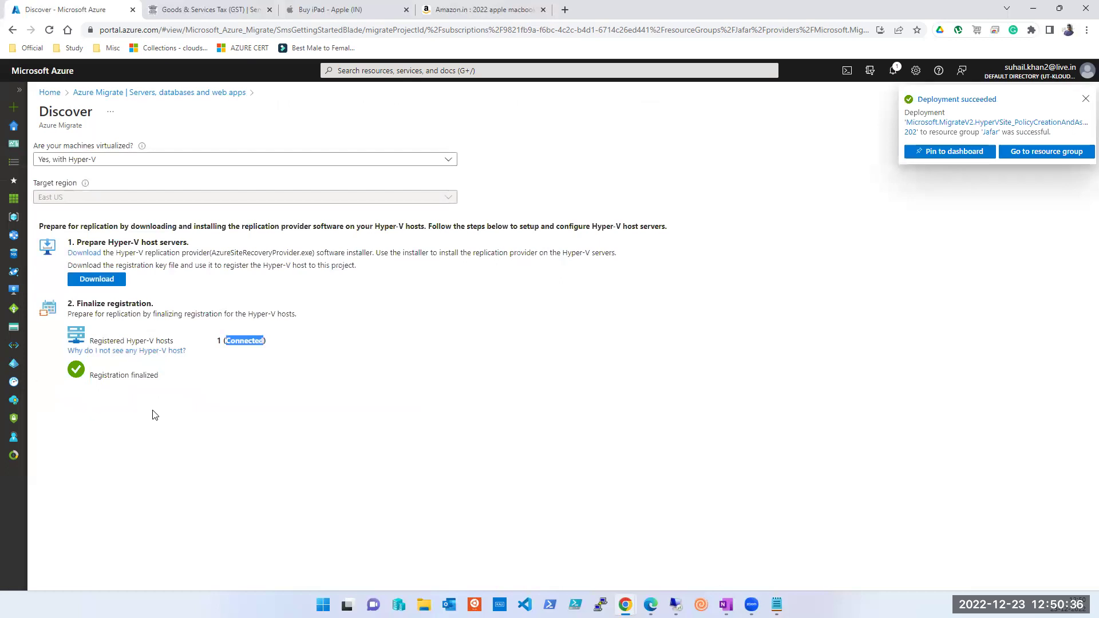
left_click(426, 451)
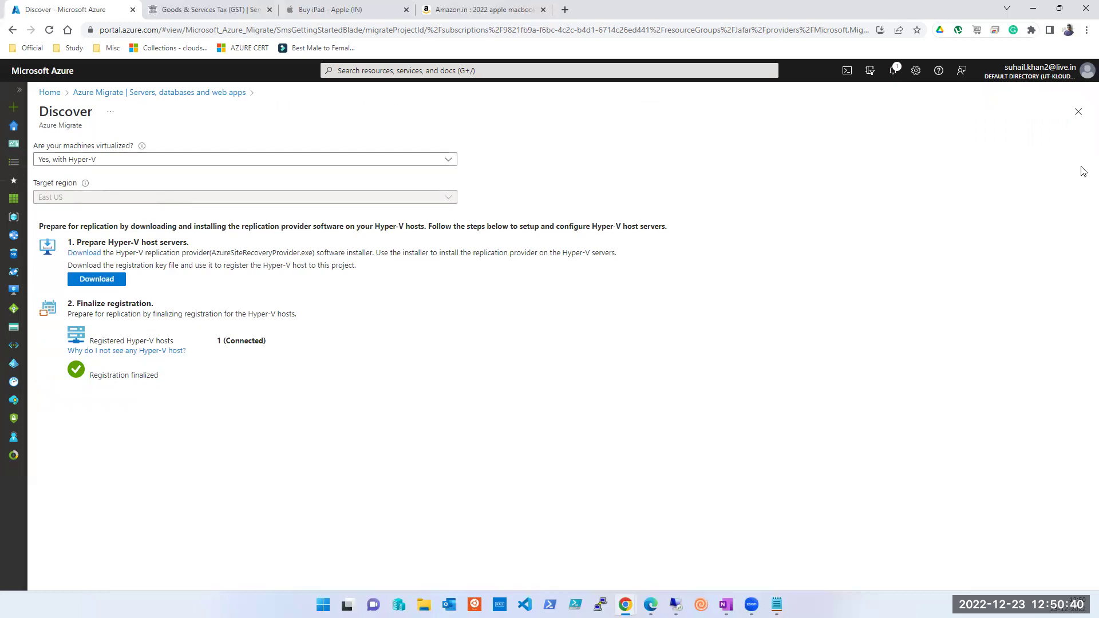
left_click(1076, 115)
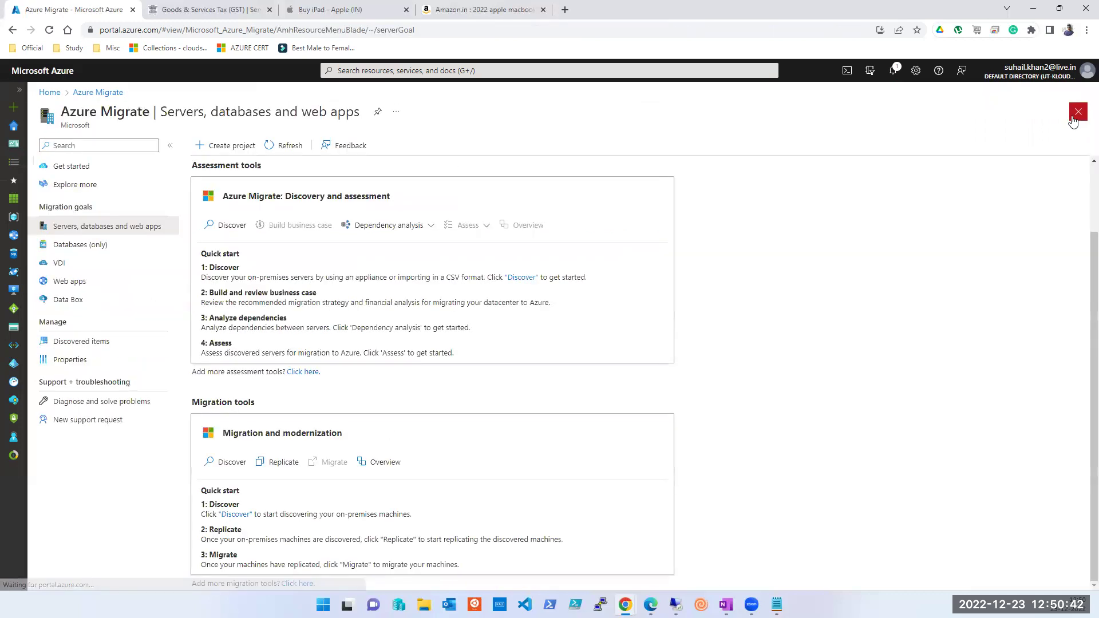
Step: Refresh the migration project's tools, check the notifications, and review the discovered servers under Migration and modernization
left_click(287, 147)
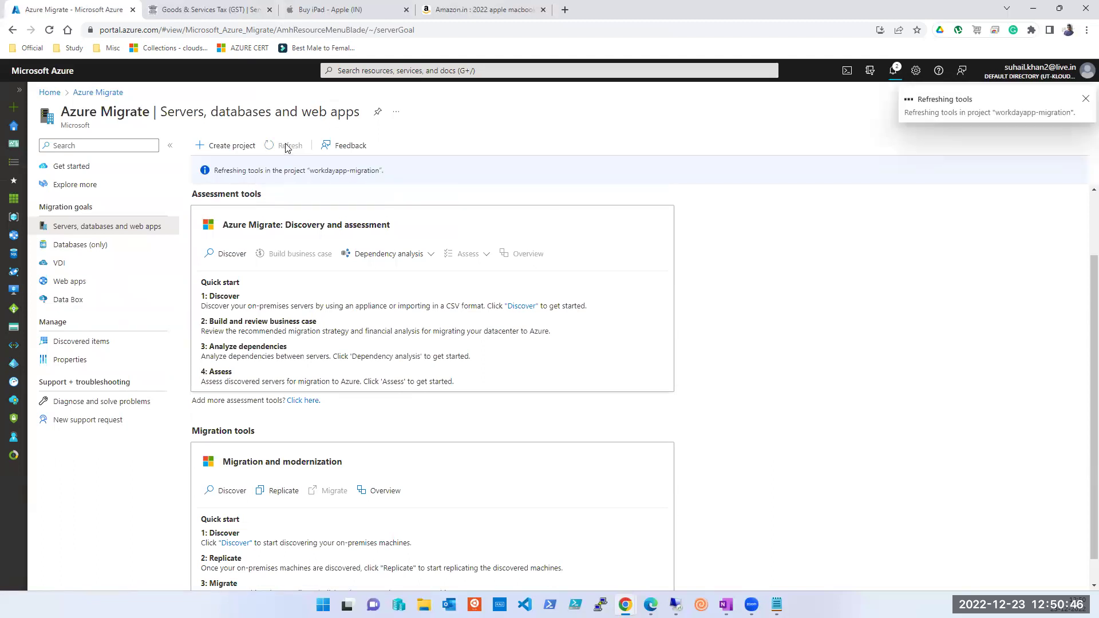
scroll(681, 466, "down", 1)
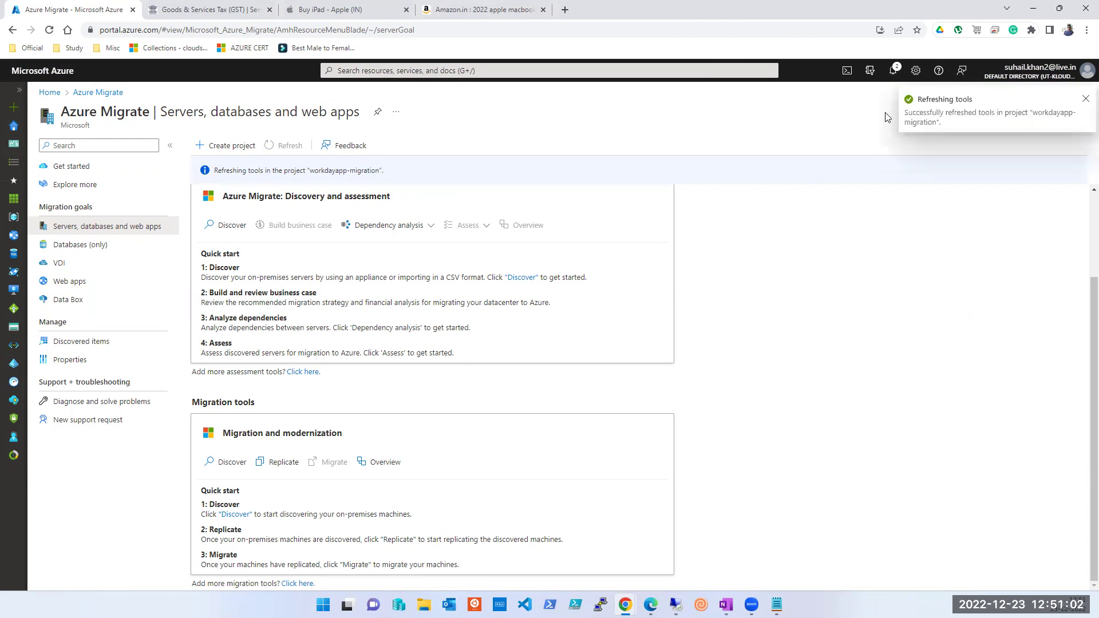
left_click(893, 71)
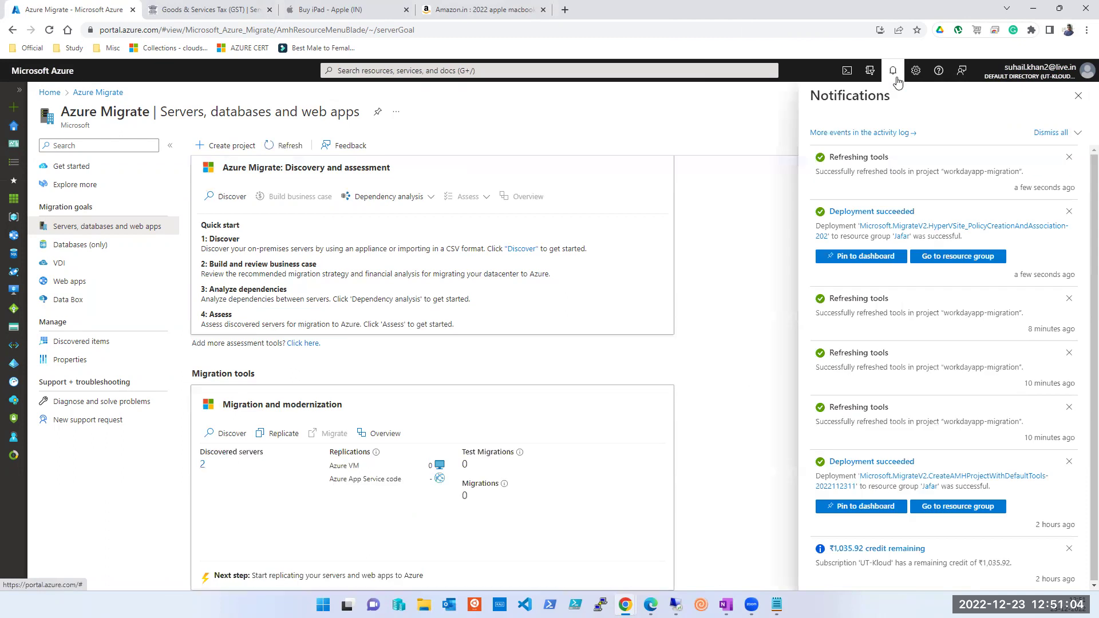
left_click(1080, 98)
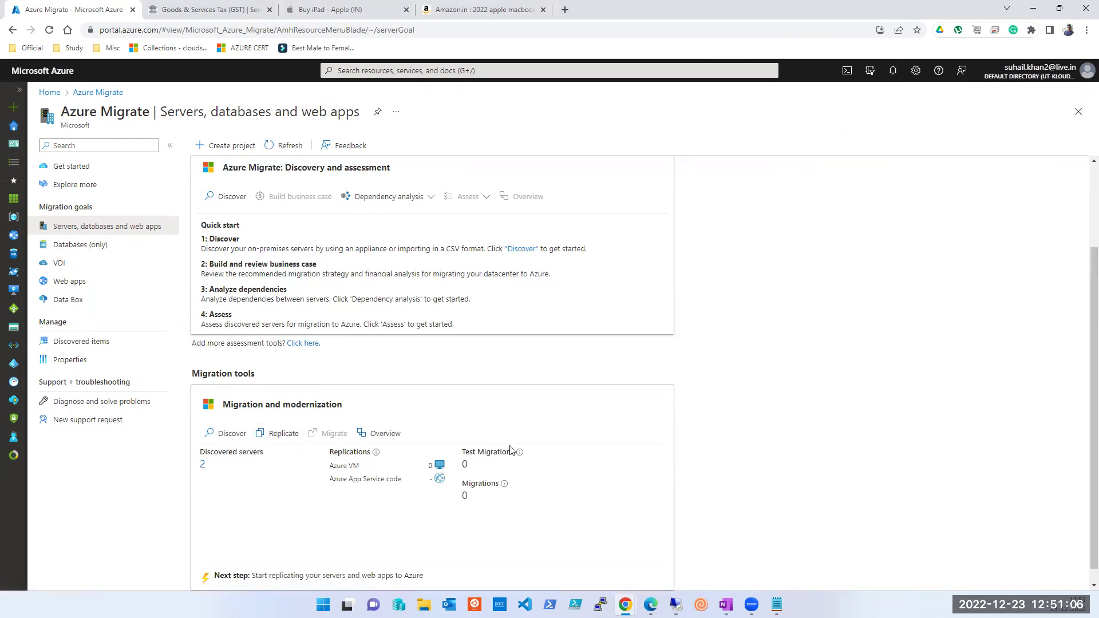
scroll(648, 449, "down", 1)
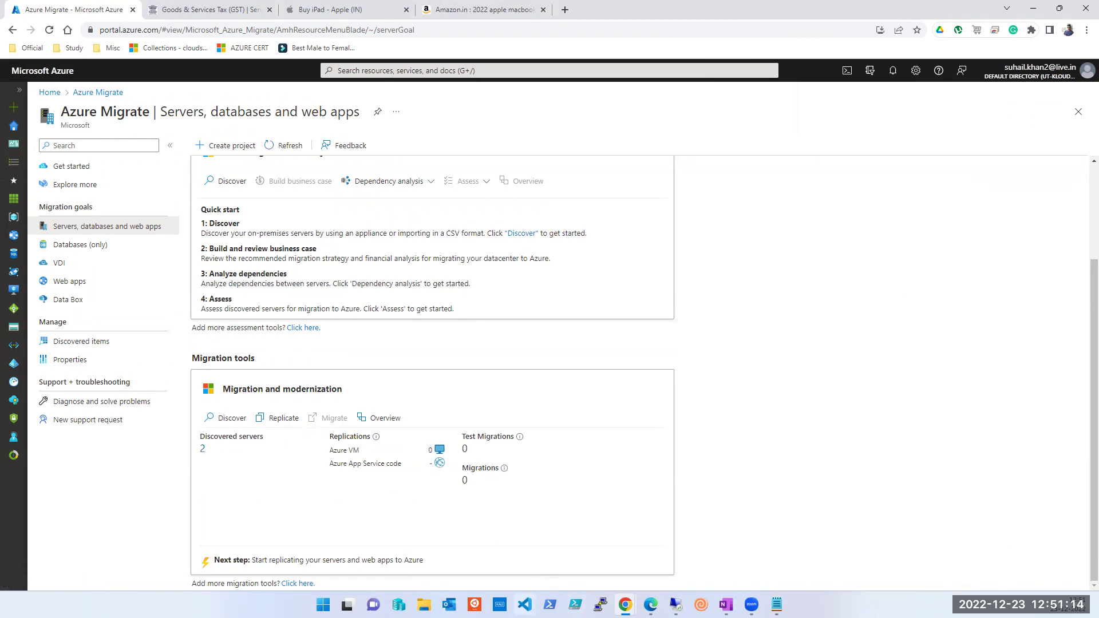
Step: Switch to the remote Hyper-V host, clear away the browser and Downloads windows, and review the virtual machines in Hyper-V Manager
left_click(676, 605)
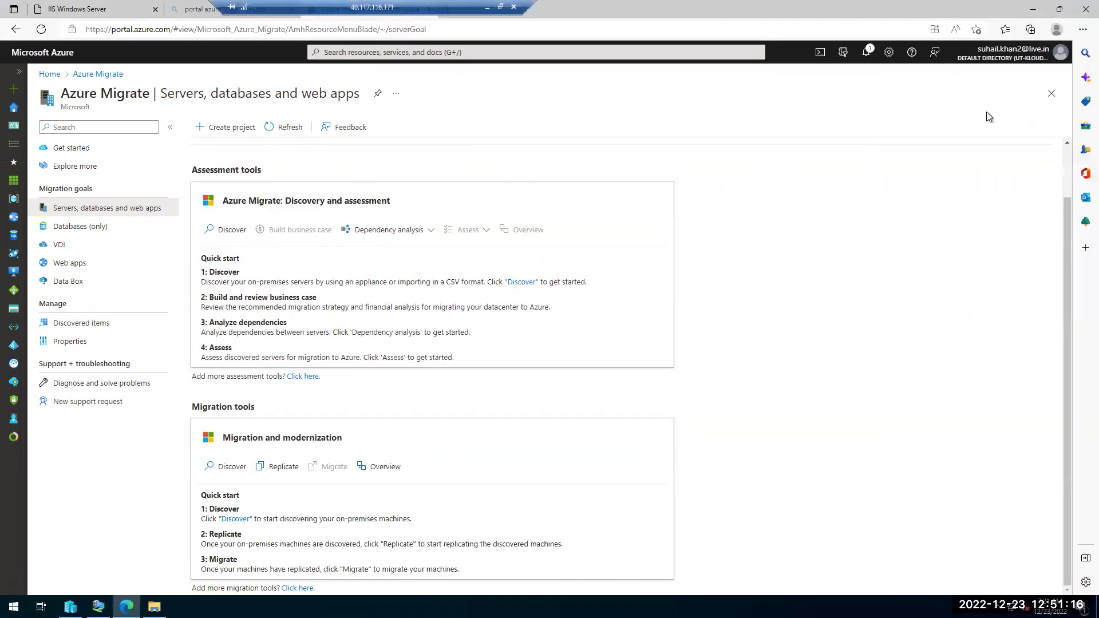
left_click(1032, 9)
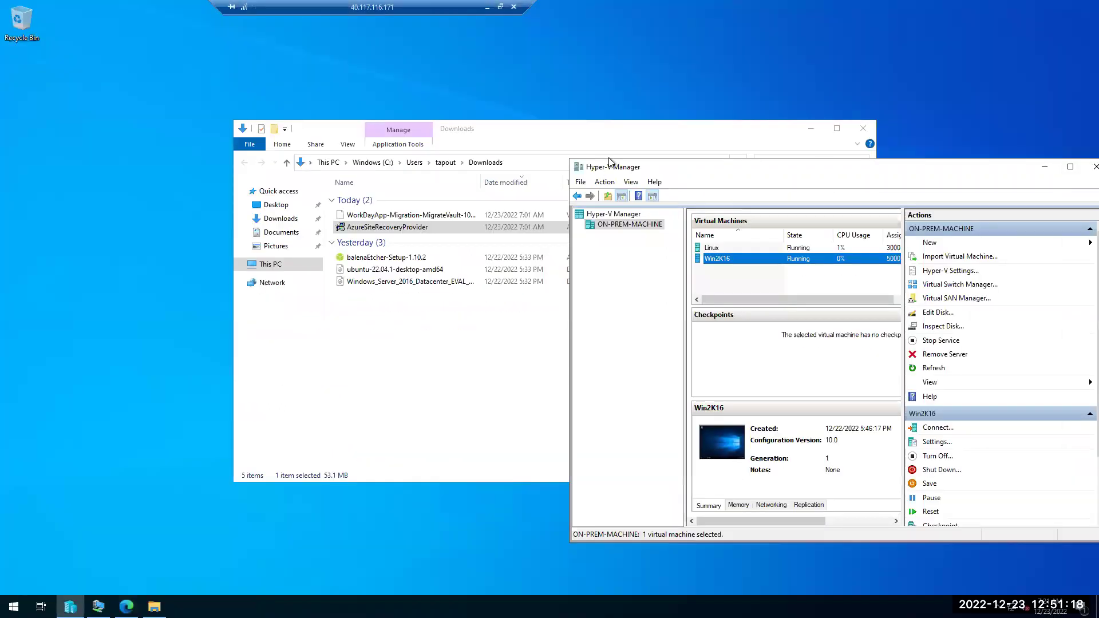
left_click(861, 129)
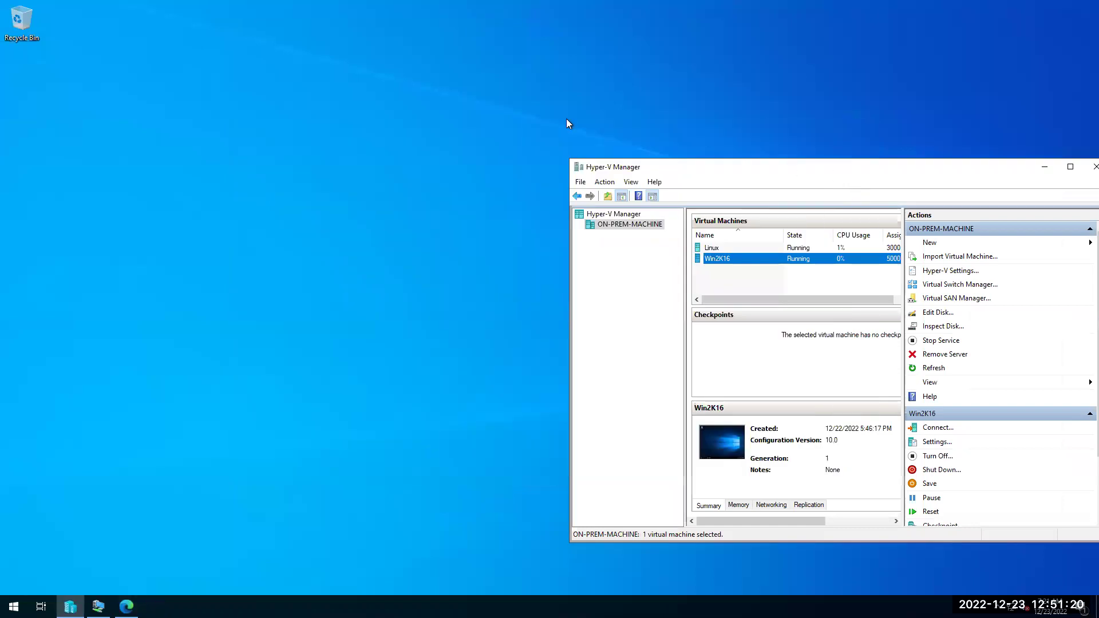
left_click_drag(838, 171, 505, 108)
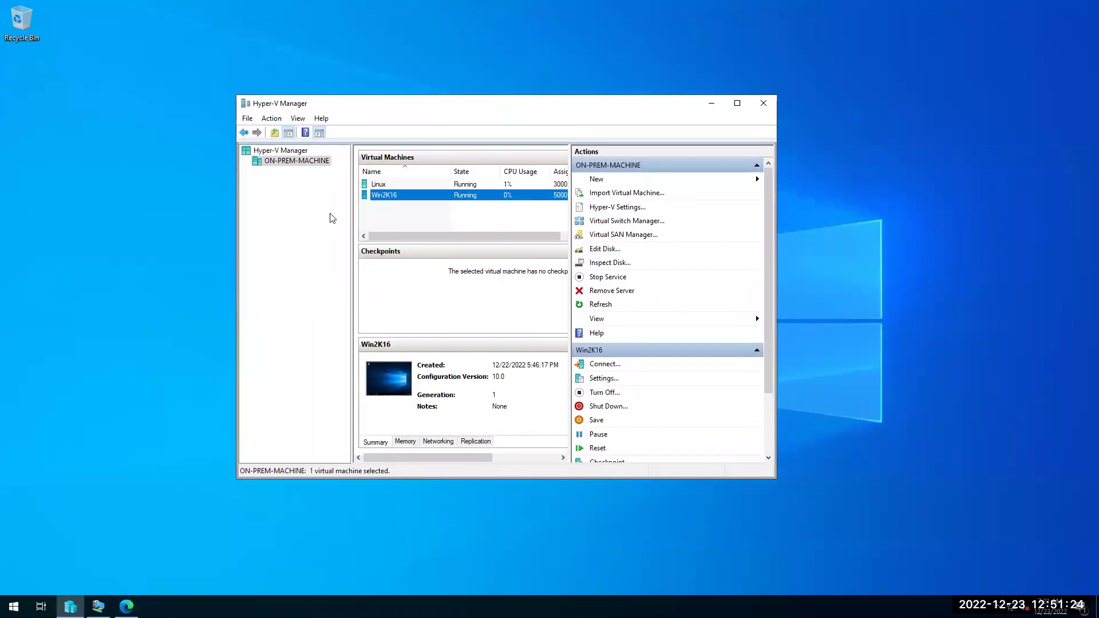
key("alt+Tab")
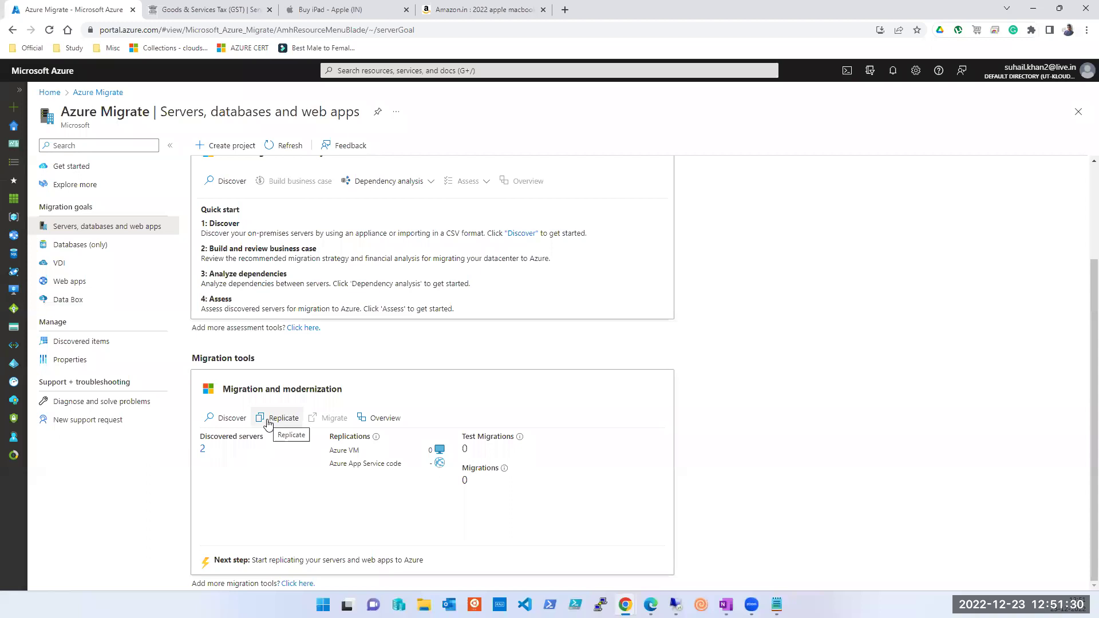
Step: In the Server Migration overview, review the replicating machines and the infrastructure servers, including the details of ON-PREM-MACHINE
left_click(384, 419)
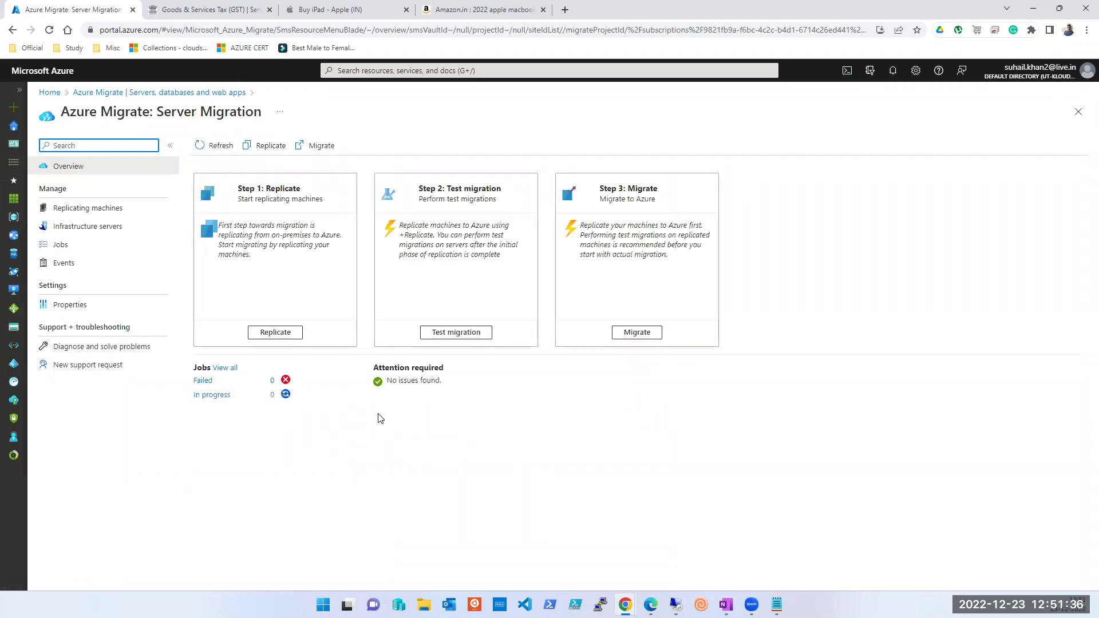
left_click(84, 209)
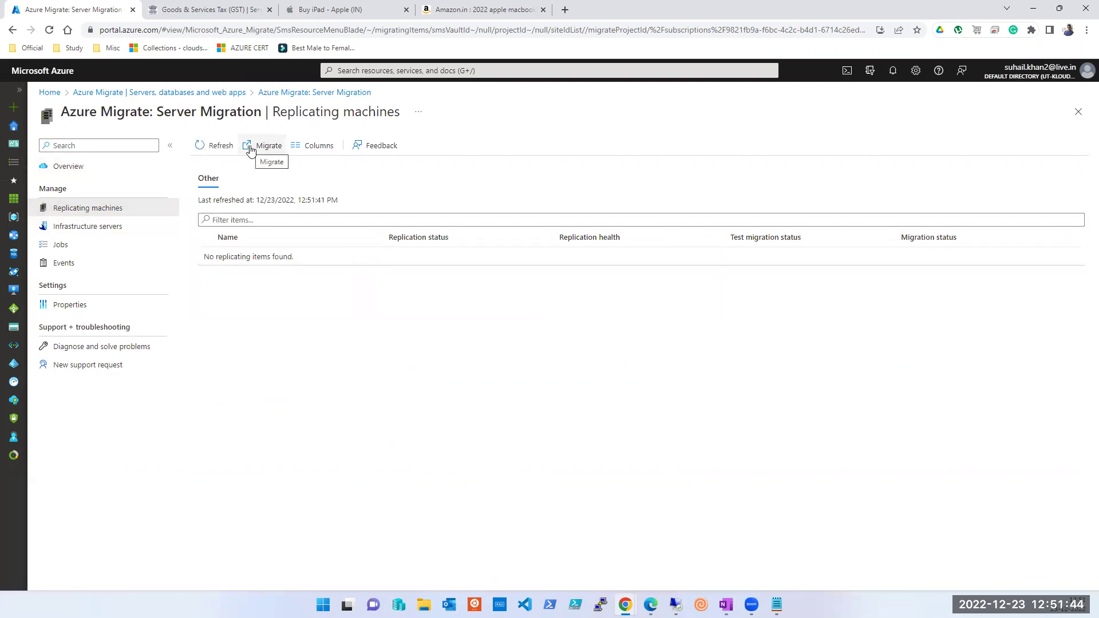
left_click(104, 229)
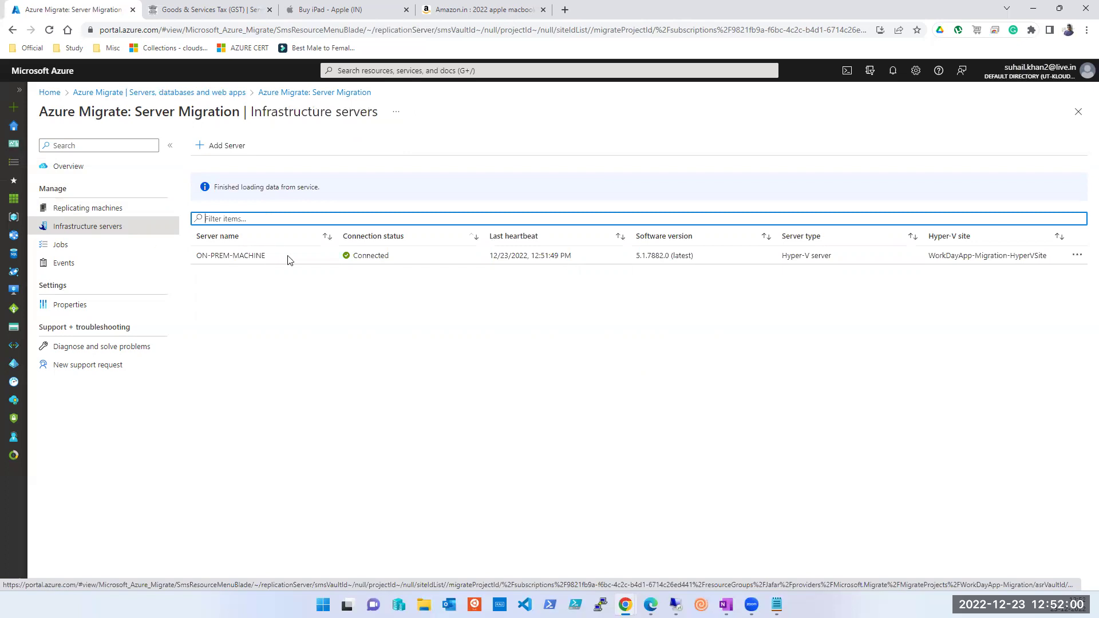
left_click(806, 255)
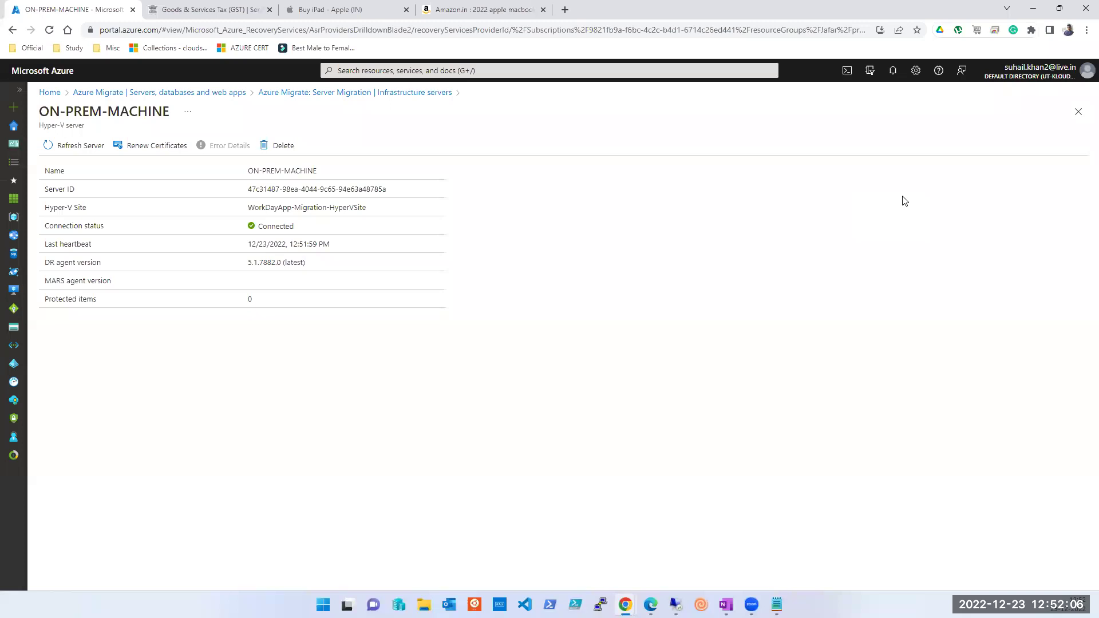
left_click(1079, 112)
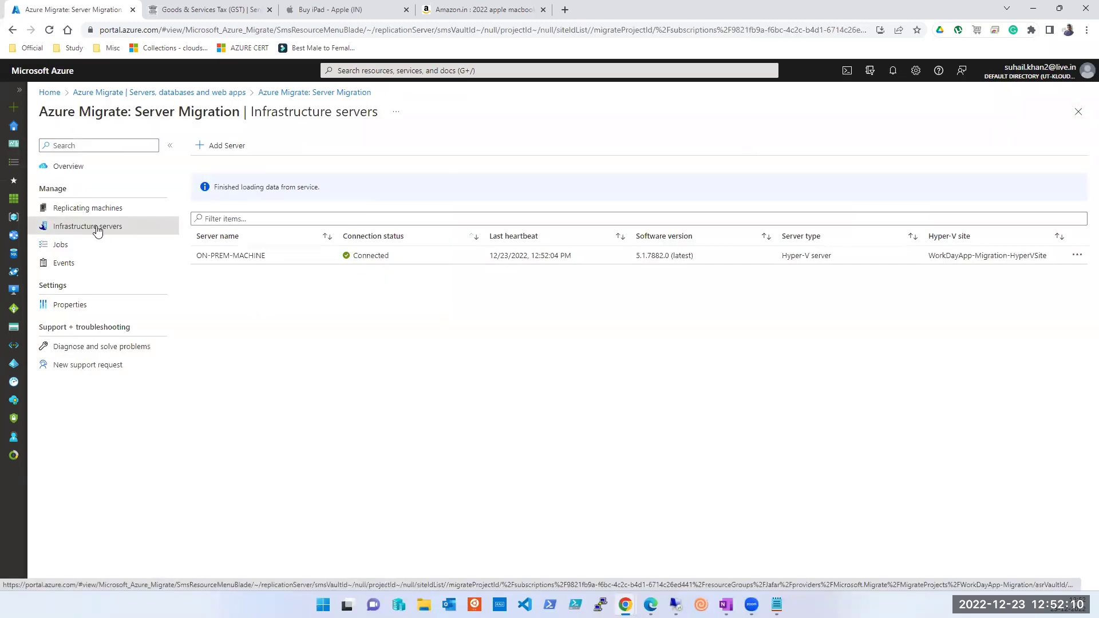
Step: Switch to the remote Hyper-V host and check the AzureSiteRecoveryProvider installer's file details in its Downloads folder
left_click(678, 602)
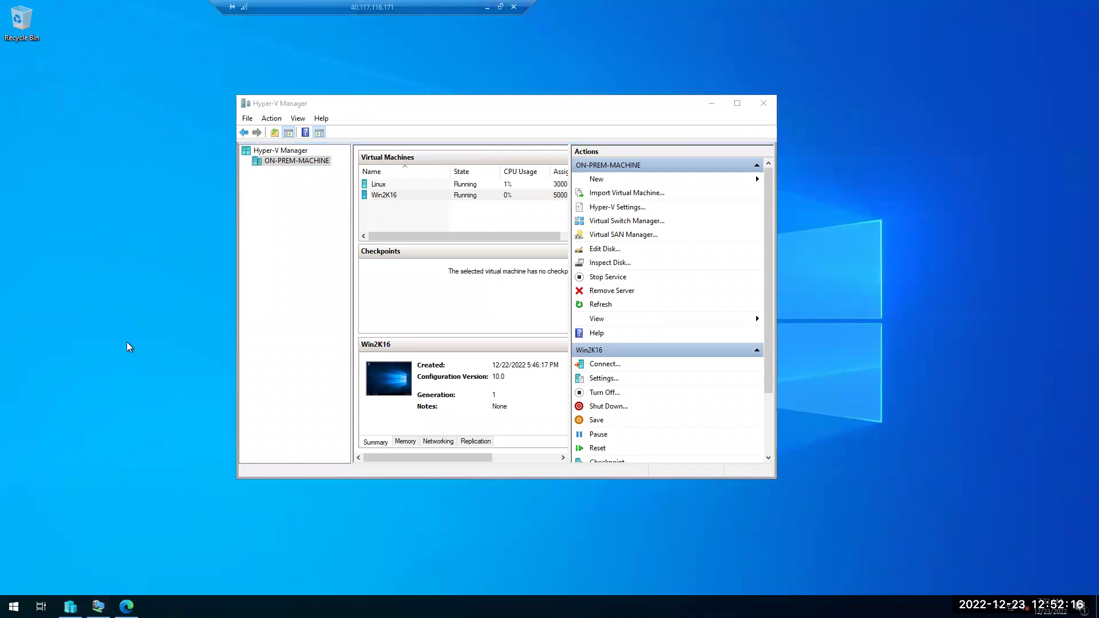
left_click(14, 607)
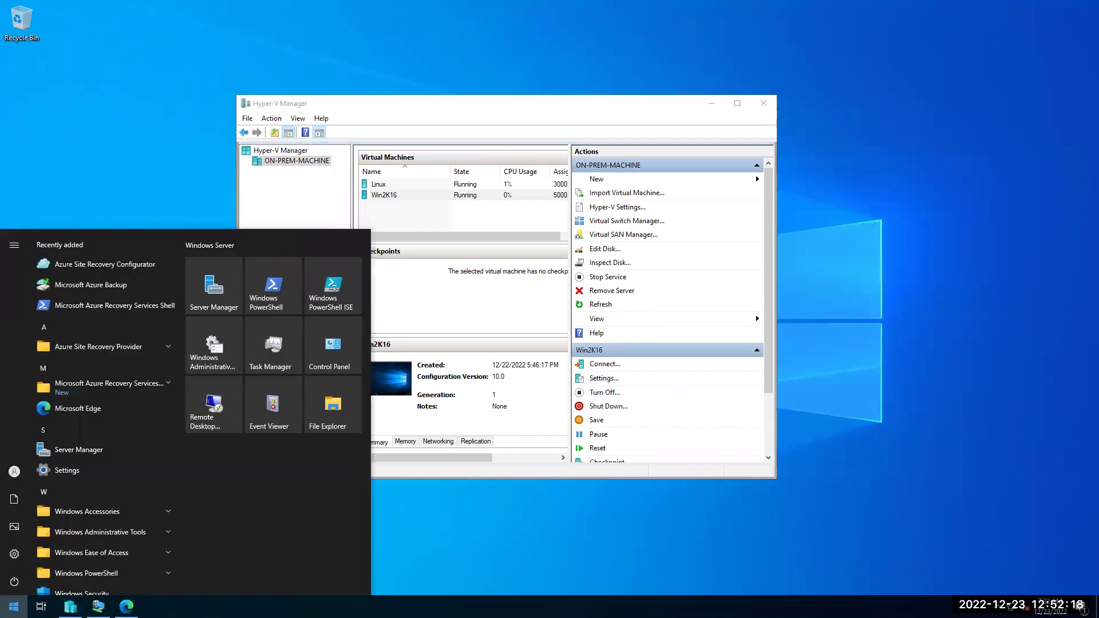
left_click(330, 409)
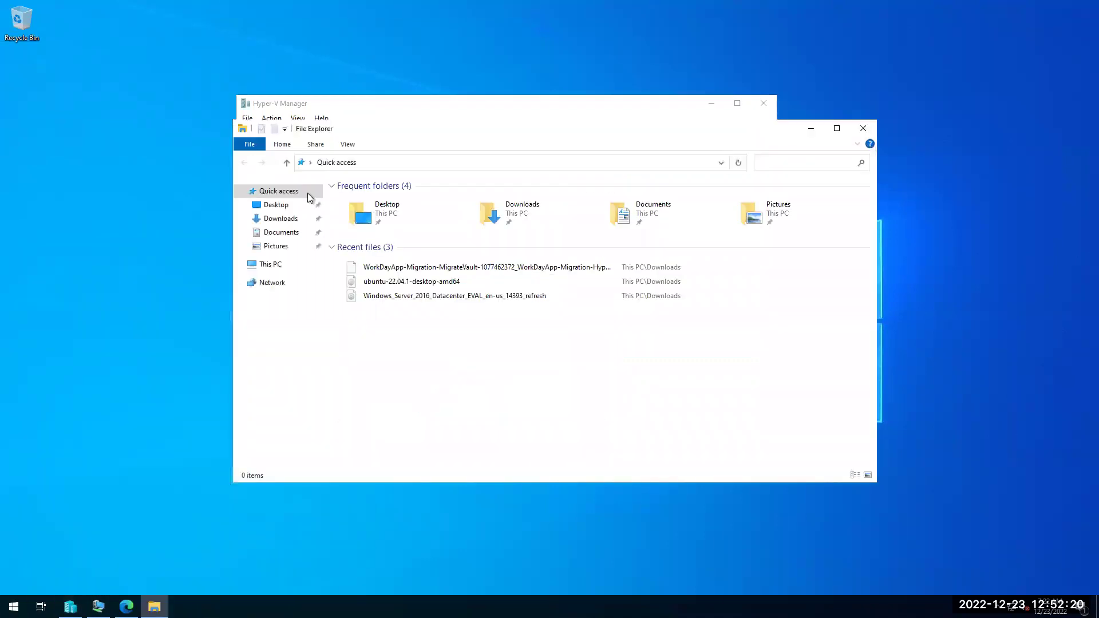
left_click(286, 221)
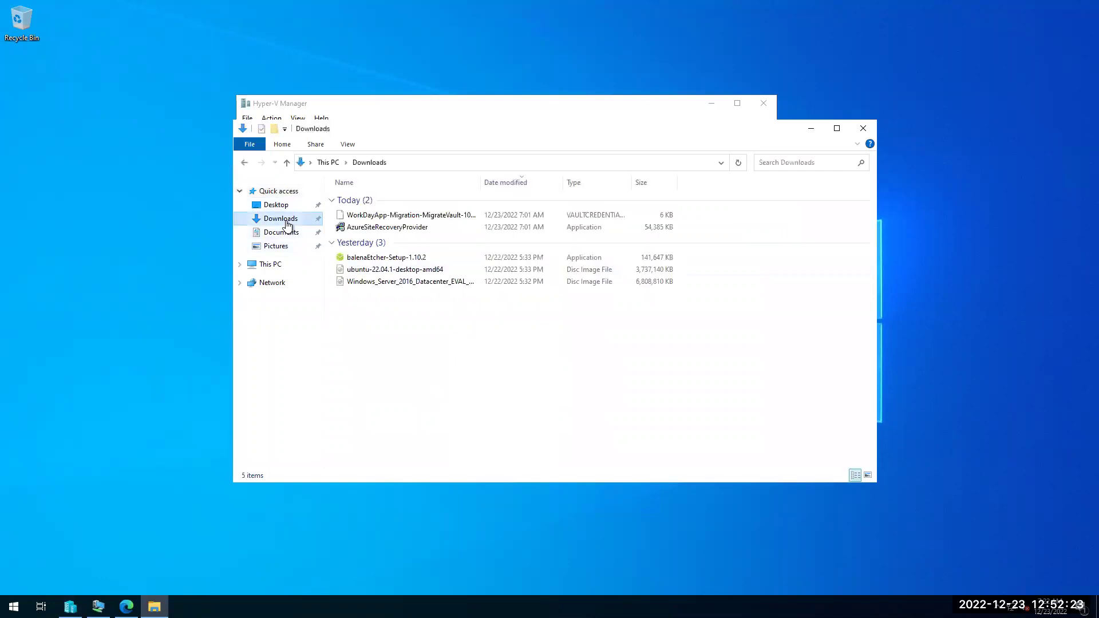
left_click(375, 229)
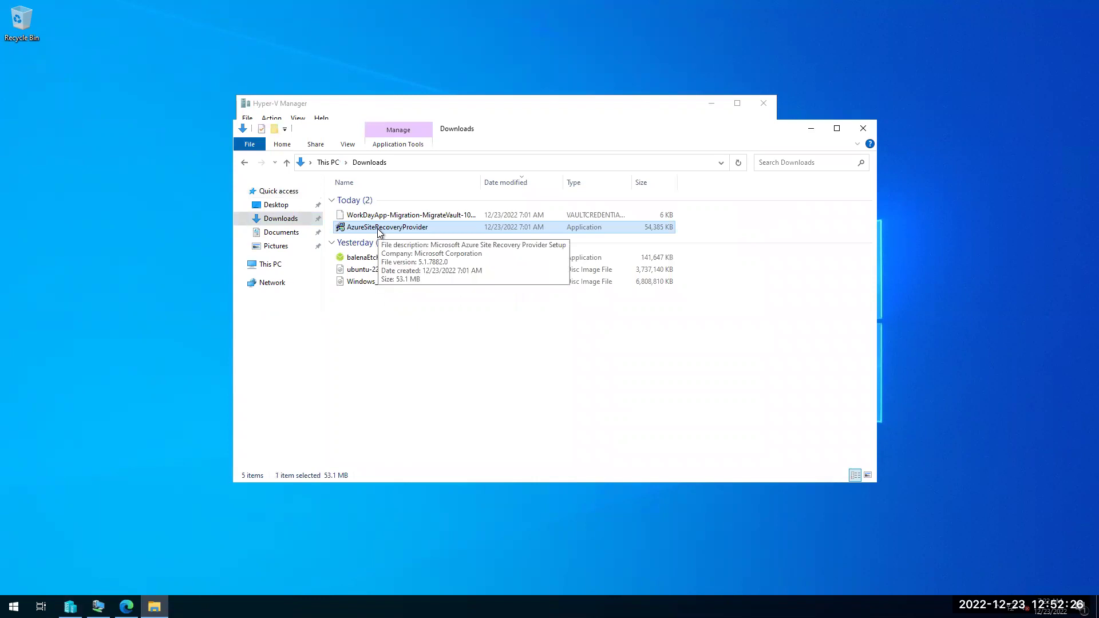
left_click(810, 130)
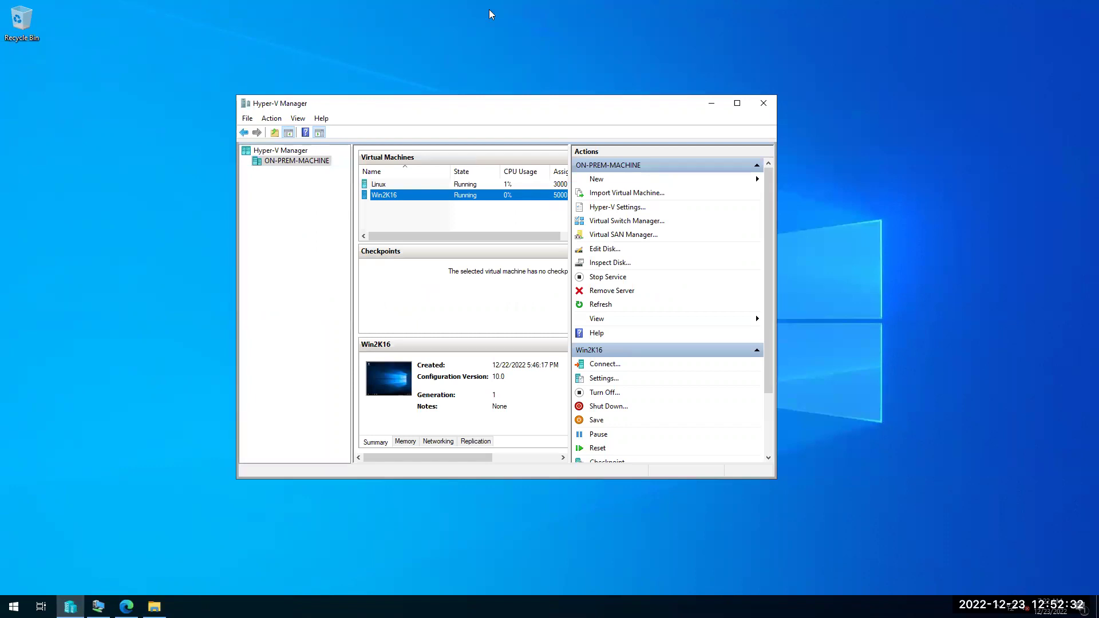
key("alt+Tab")
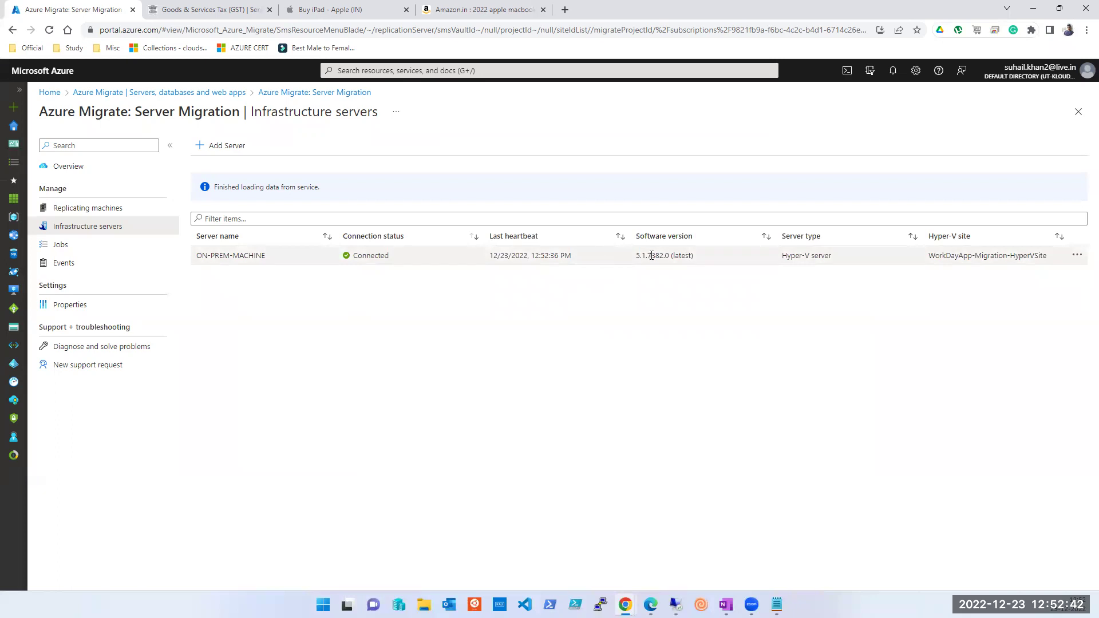
Step: Back in the Azure portal, examine the management options and server details available for the ON-PREM-MACHINE infrastructure server
left_click(1076, 256)
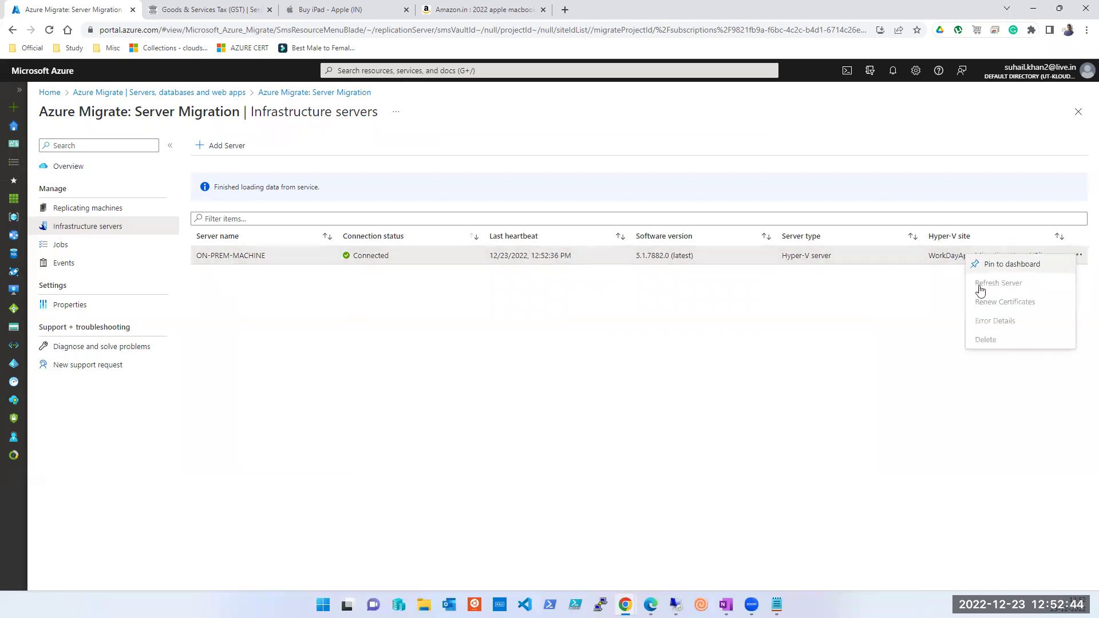
left_click(495, 429)
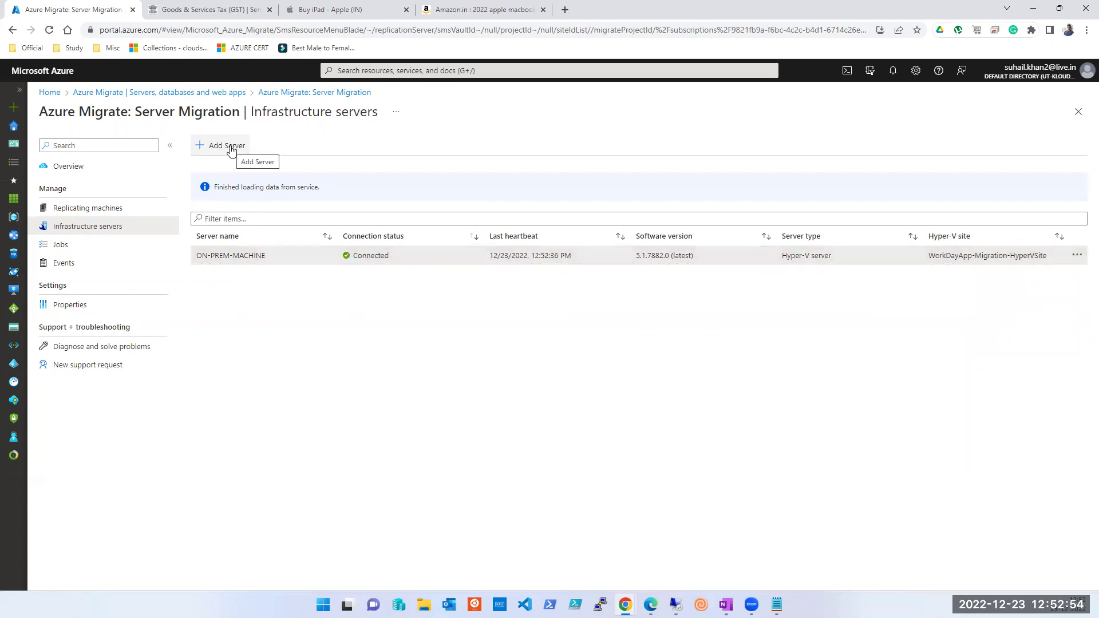
left_click(233, 256)
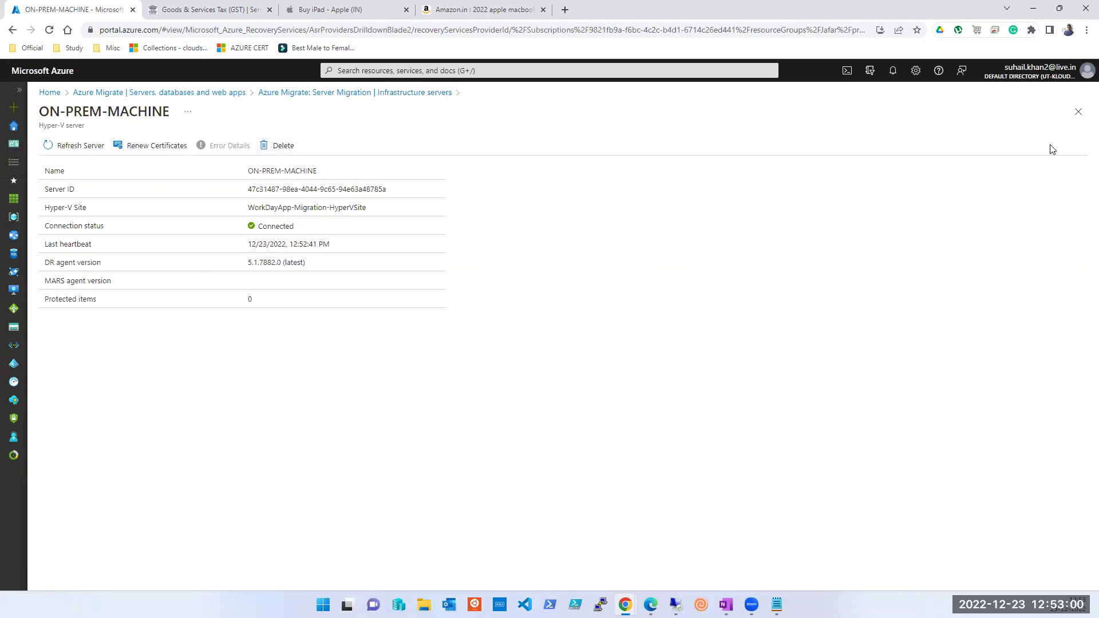
left_click(1078, 113)
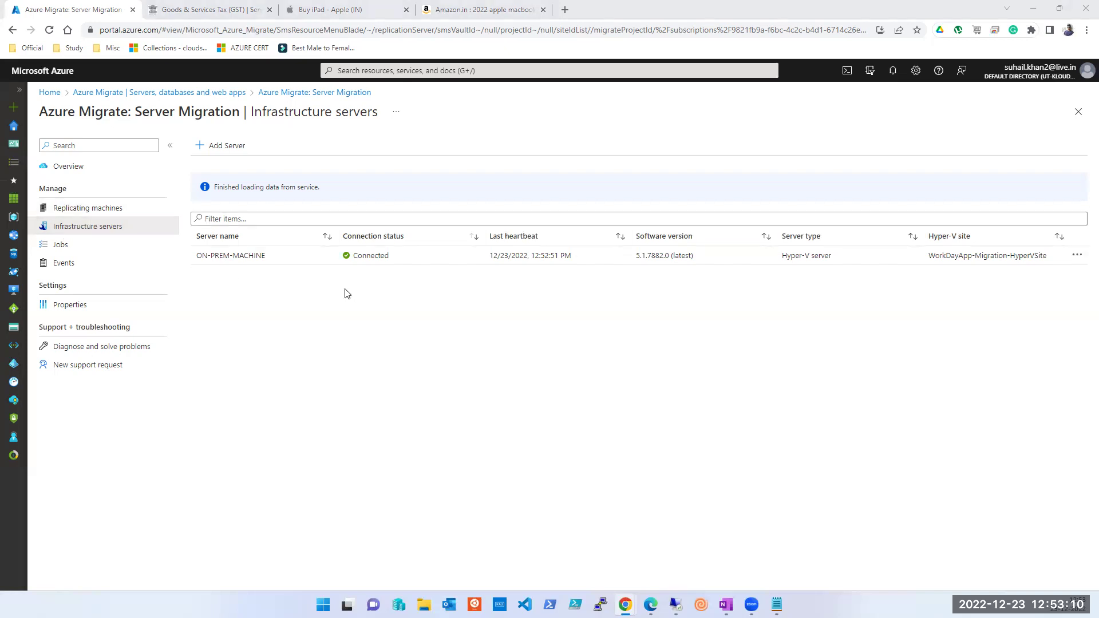
left_click(269, 256)
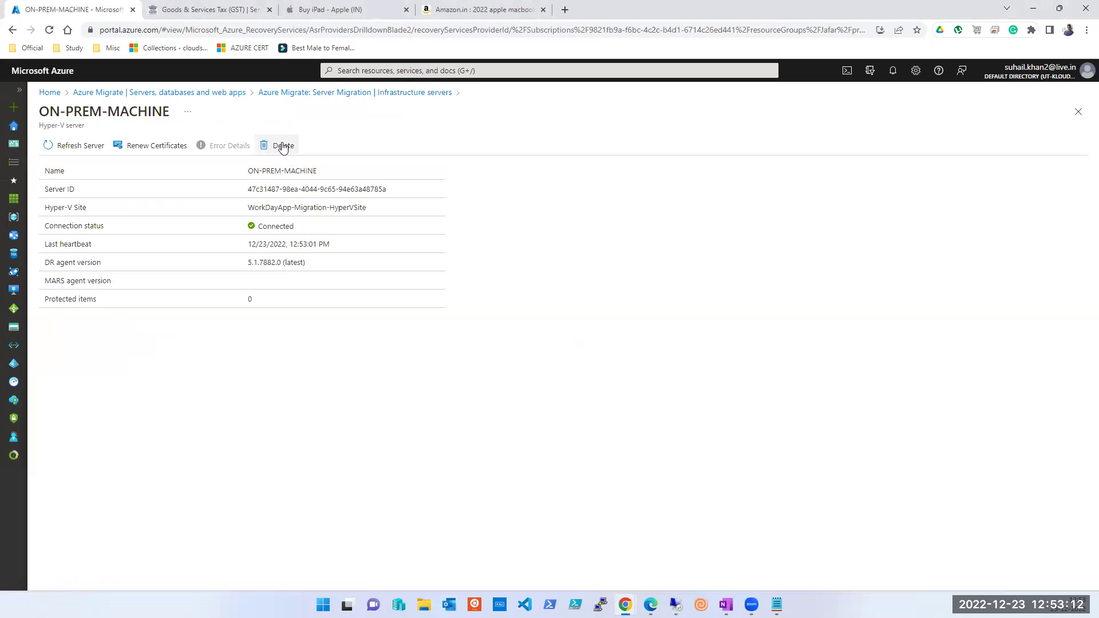
left_click(1078, 111)
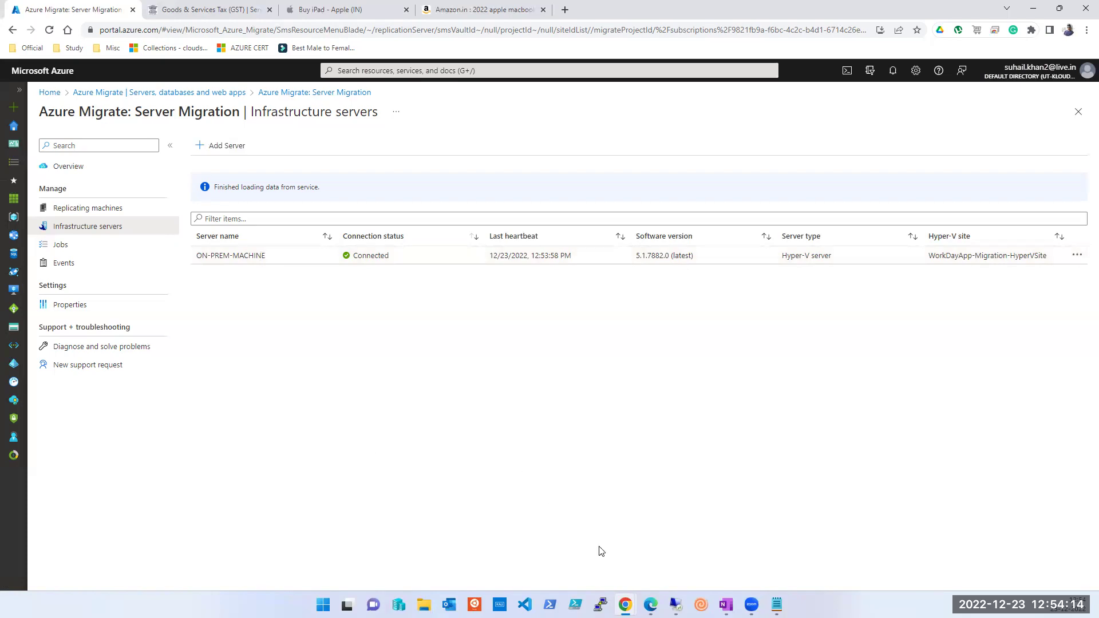
Step: Check the remote host's Hyper-V Manager, and review the jobs, events and overview of Server Migration in the Azure portal
left_click(676, 604)
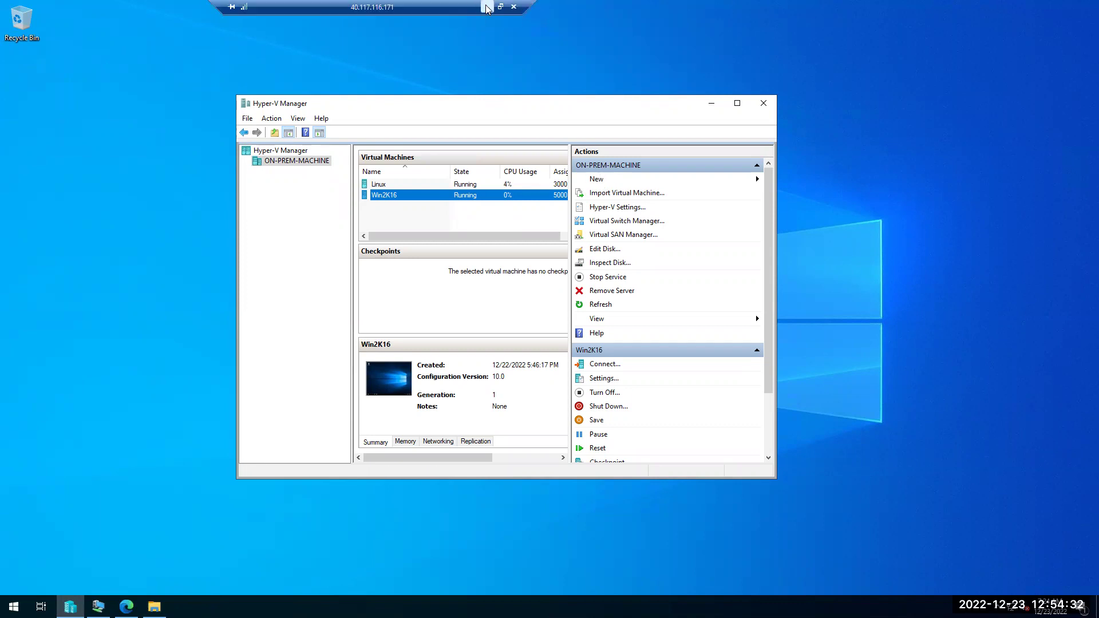
left_click(487, 8)
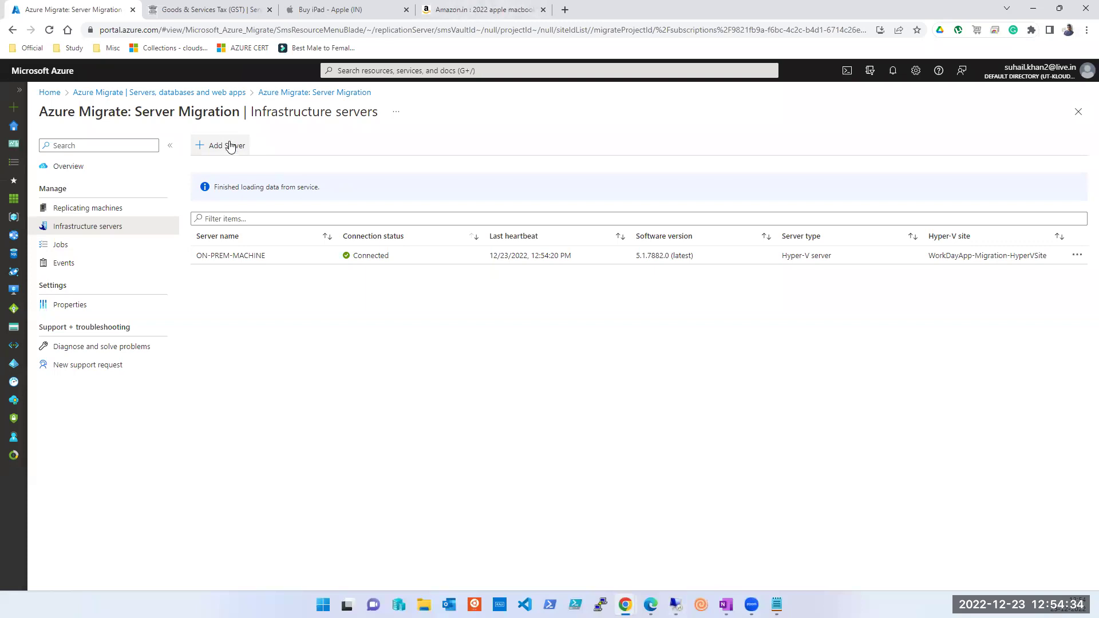
left_click(72, 248)
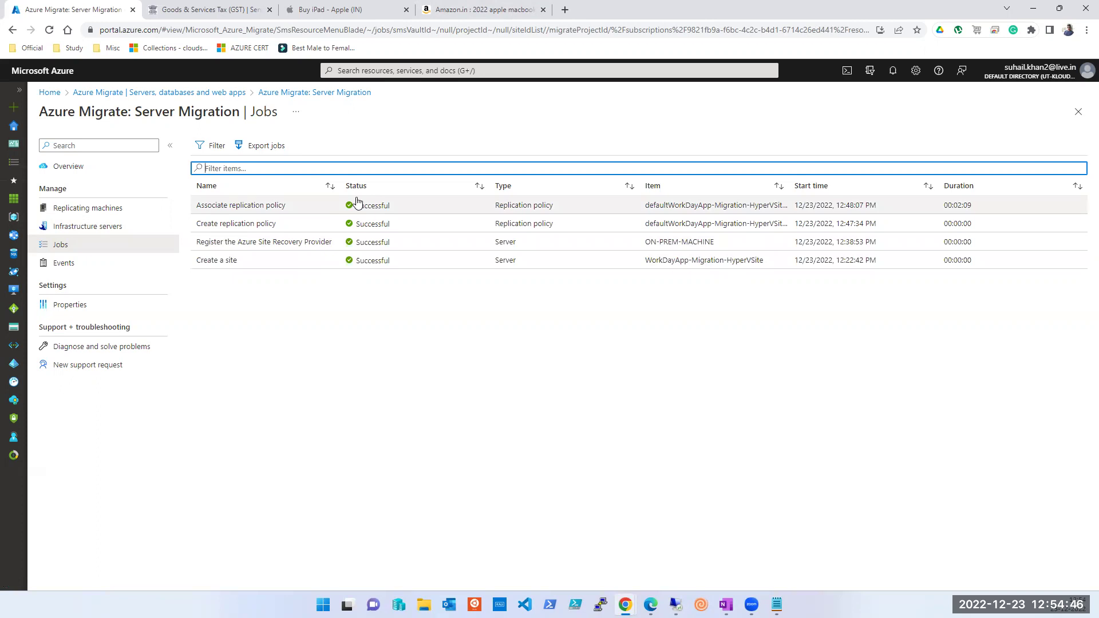
left_click(64, 264)
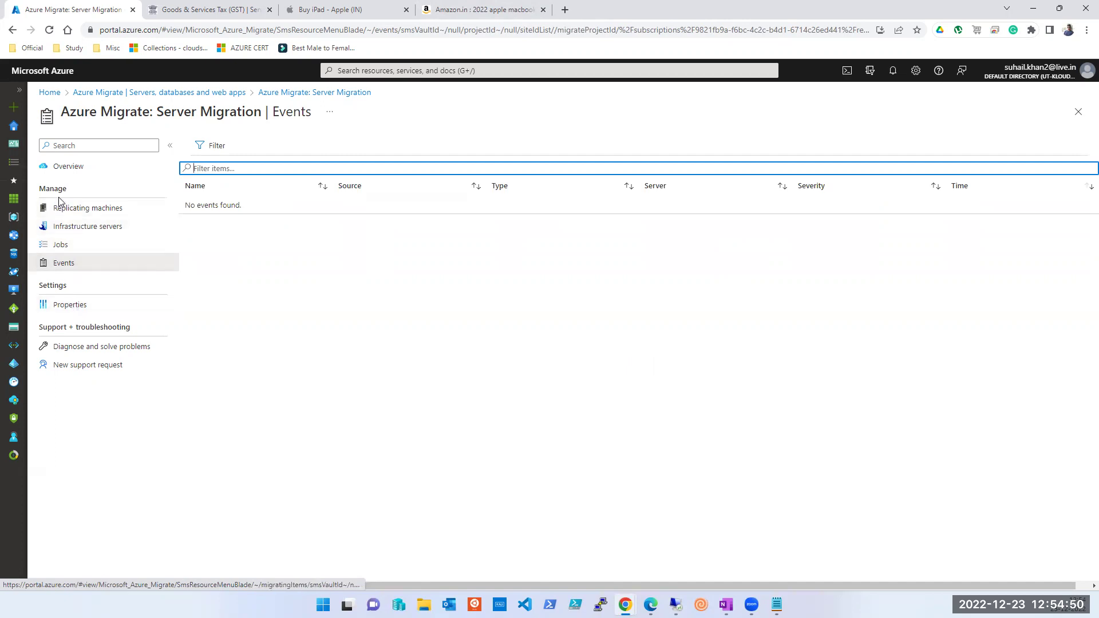
left_click(76, 166)
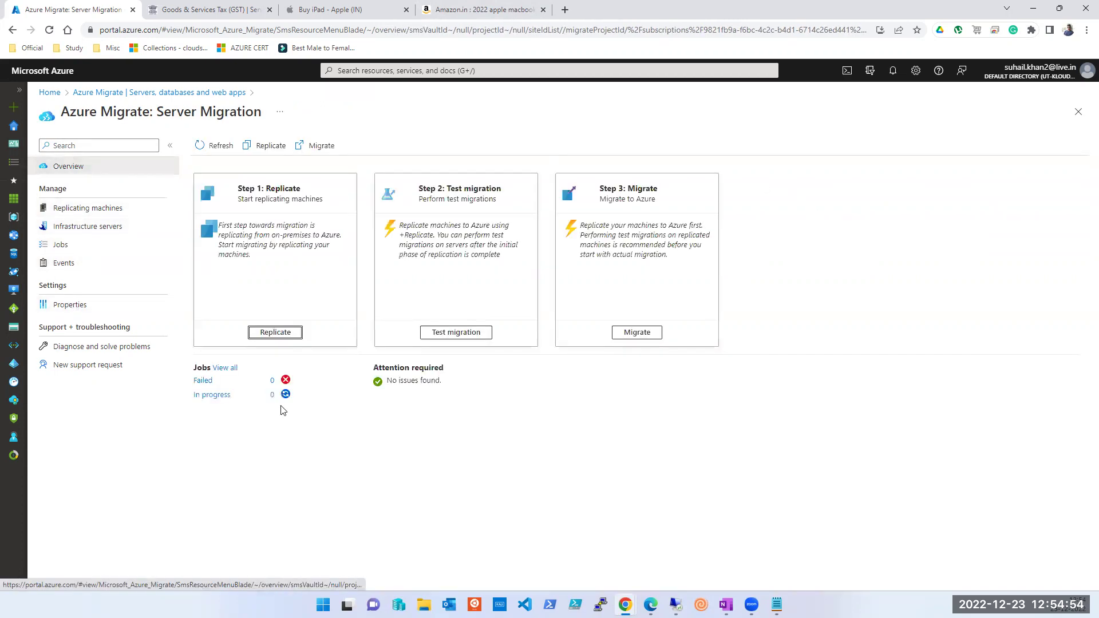
left_click(1077, 112)
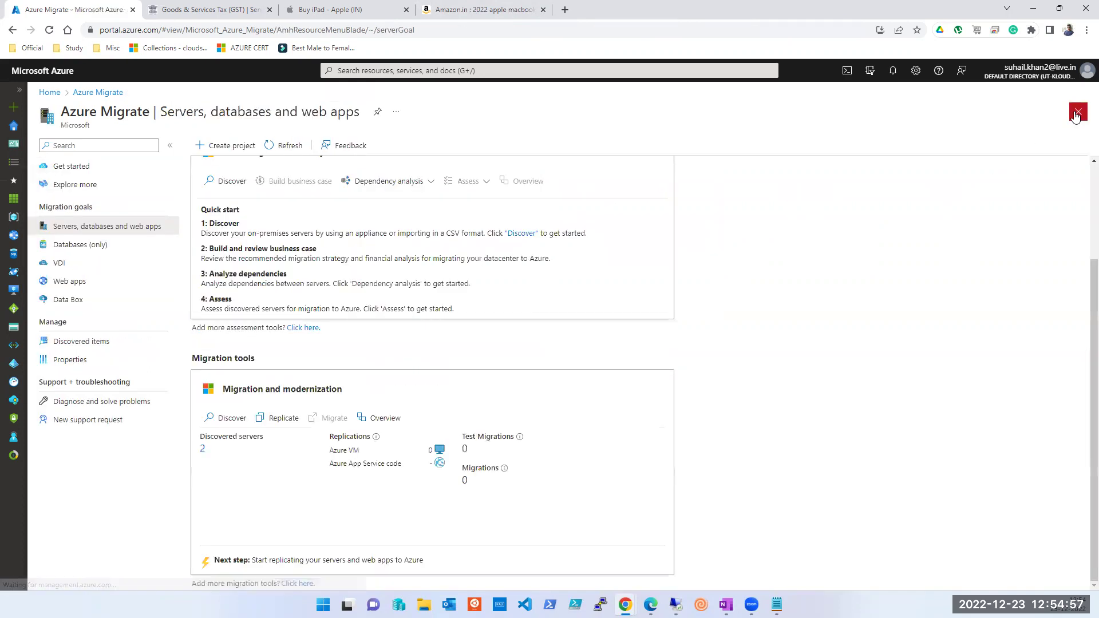
left_click(372, 416)
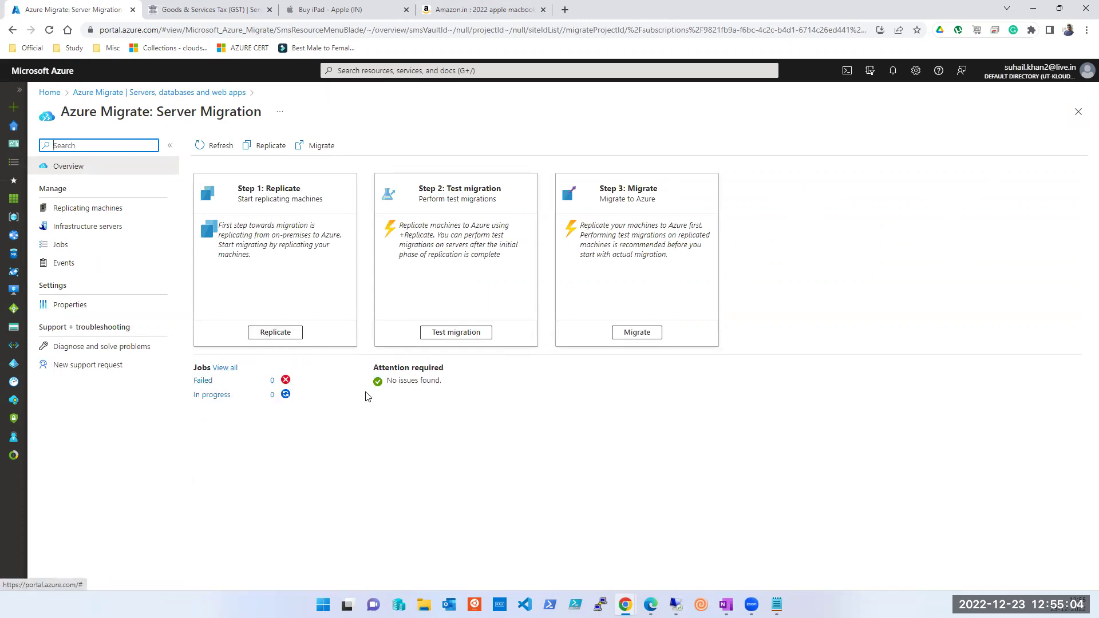
left_click(1078, 112)
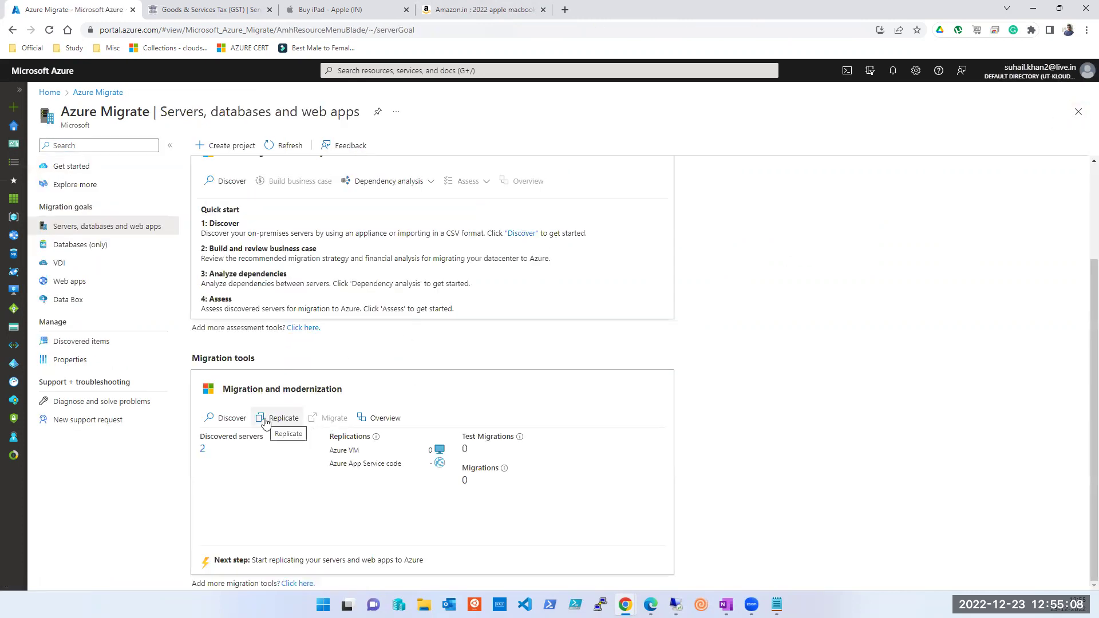
Step: Start a replication from Migration and modernization with Servers or virtual machines (VM) as the source and Azure VM as the target
left_click(265, 422)
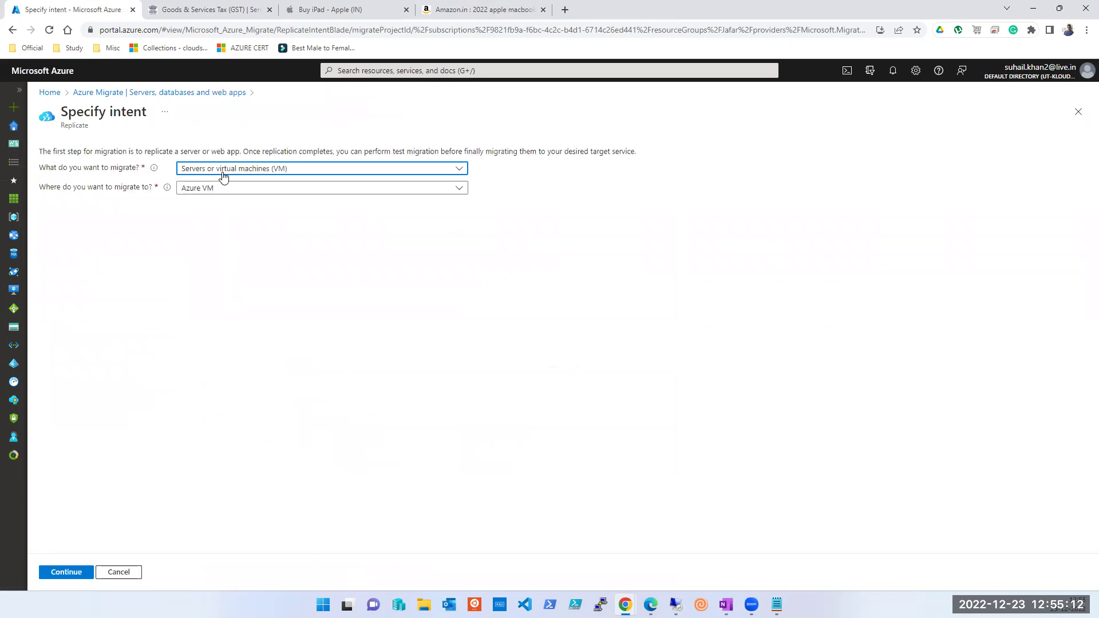
left_click(226, 174)
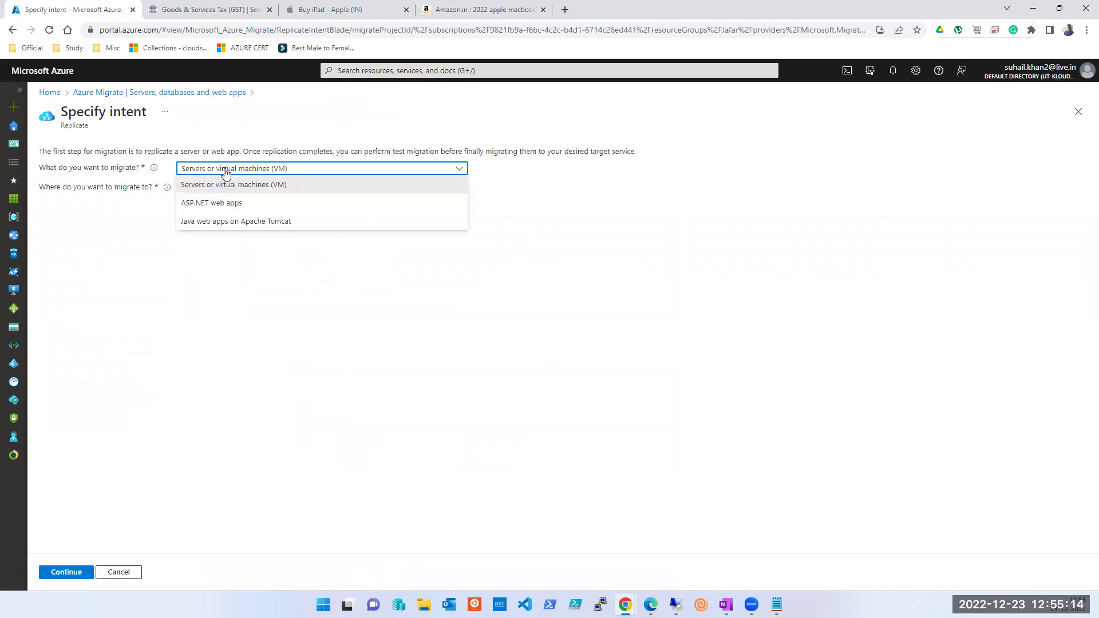
left_click(226, 184)
left_click(232, 189)
left_click(232, 189)
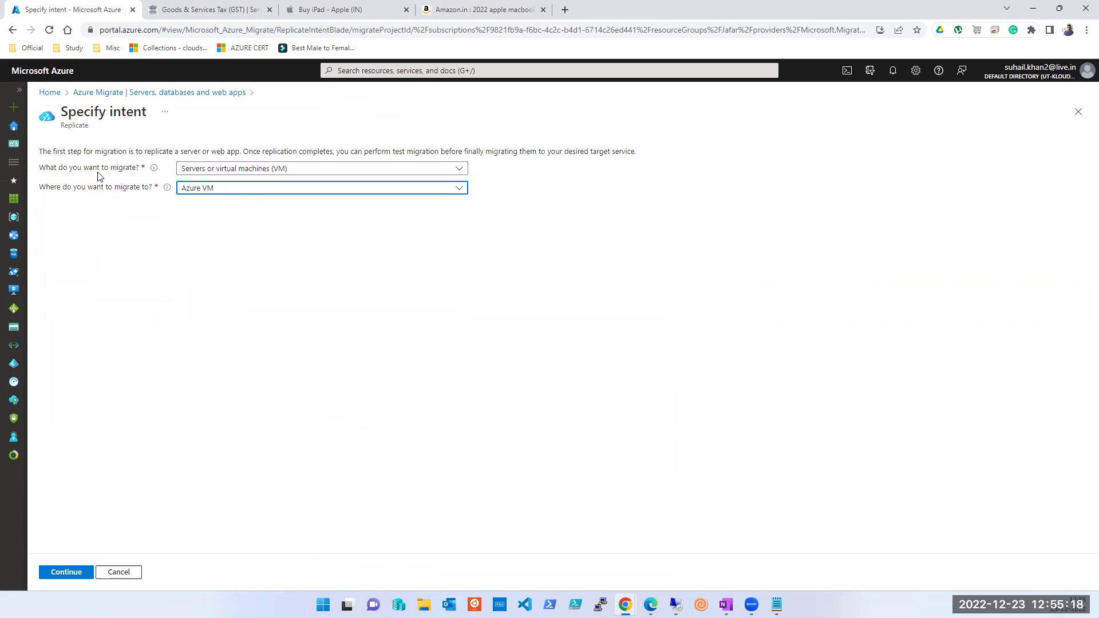
left_click(209, 172)
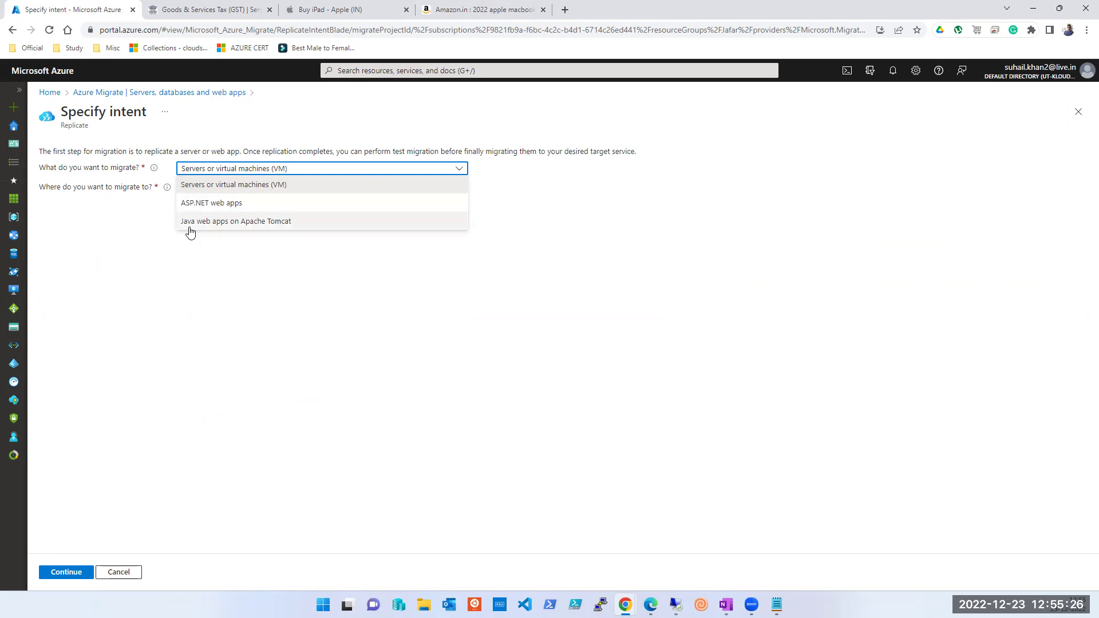
left_click(241, 192)
left_click(241, 192)
left_click(241, 192)
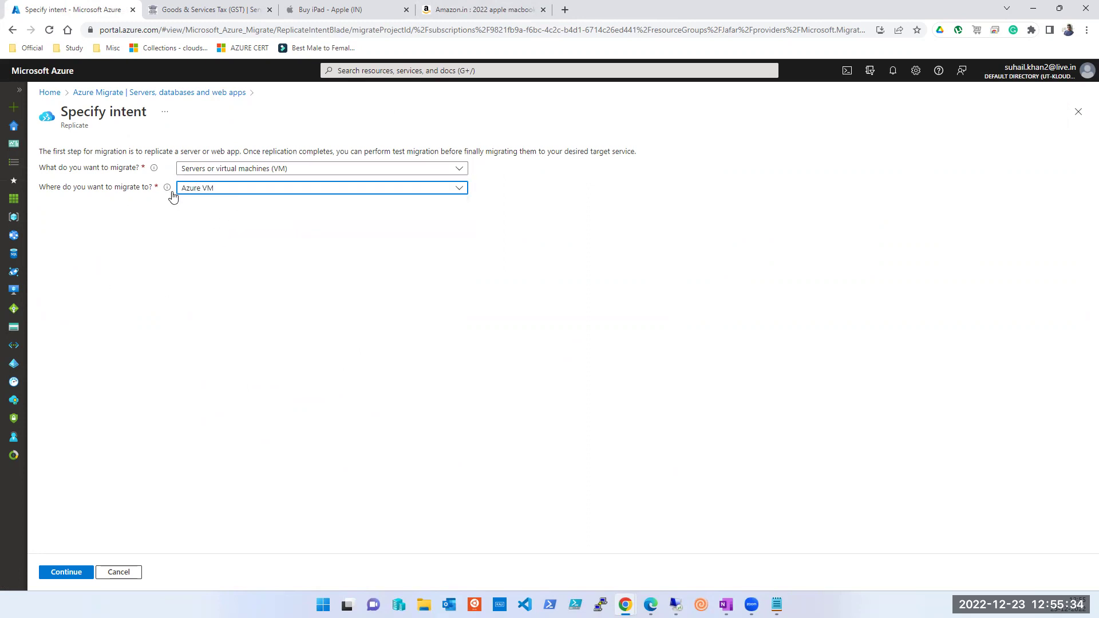
left_click(67, 572)
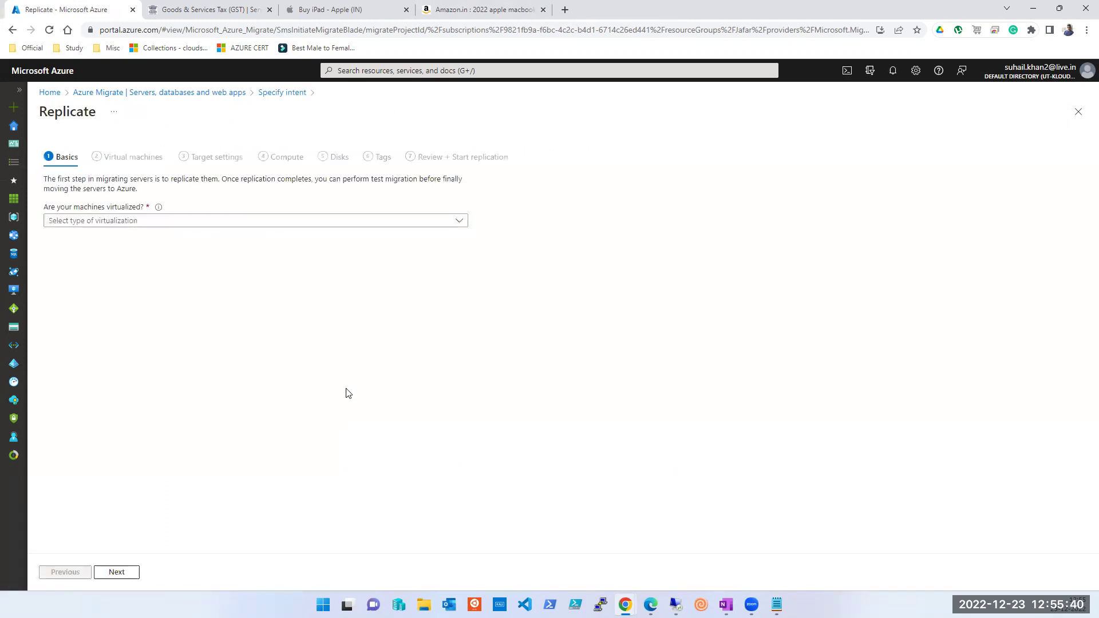
Step: Specify that the machines are virtualized with Hyper-V and continue to the virtual machine selection
left_click(123, 222)
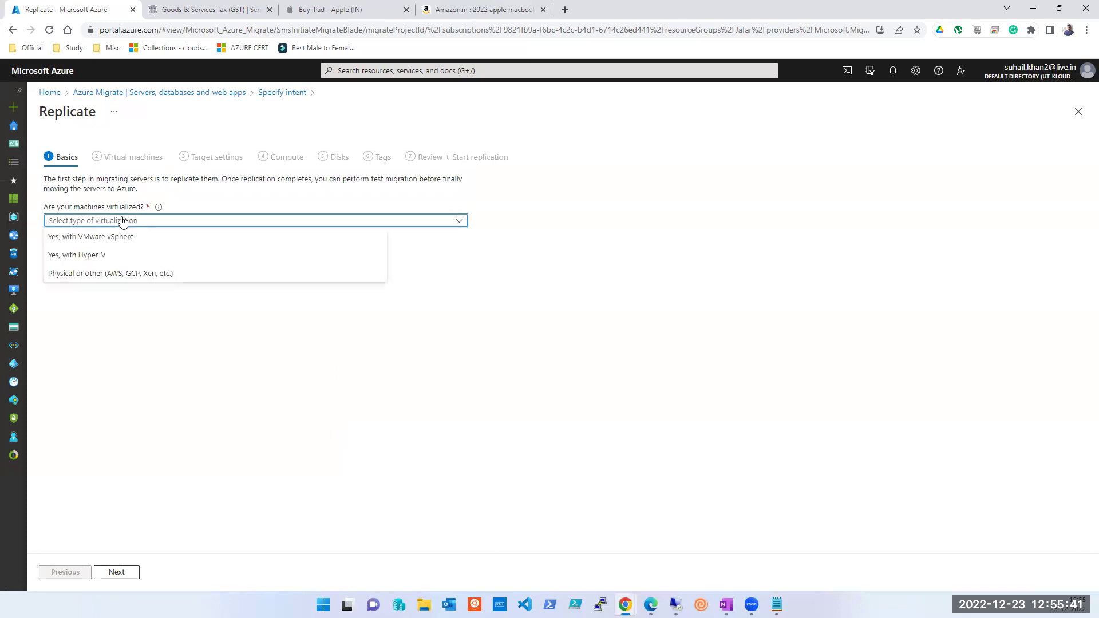
left_click(109, 255)
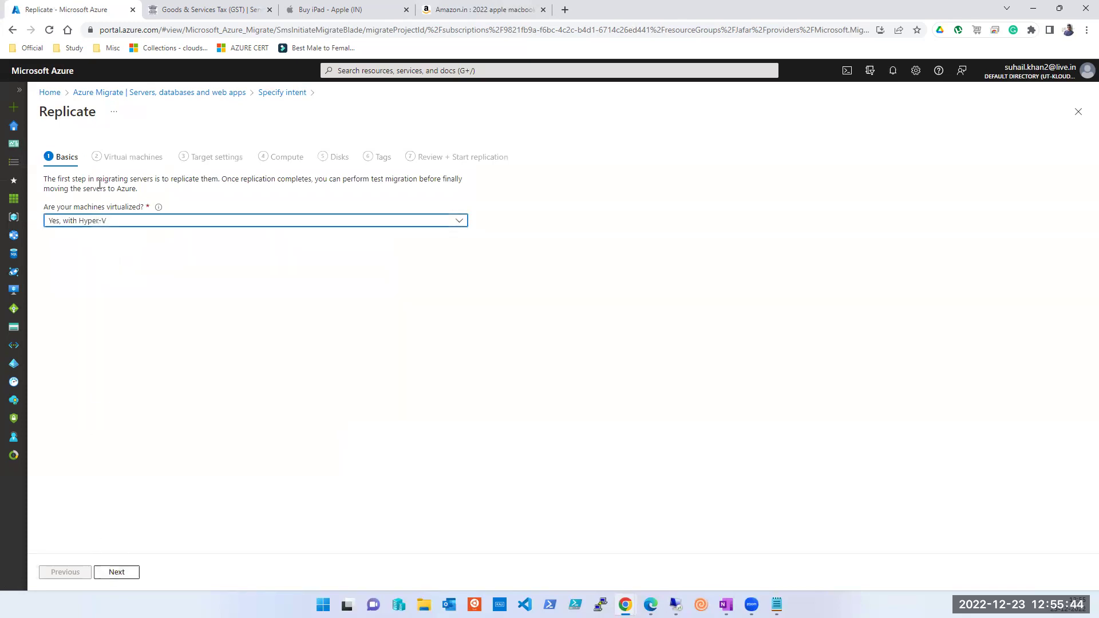
left_click(124, 574)
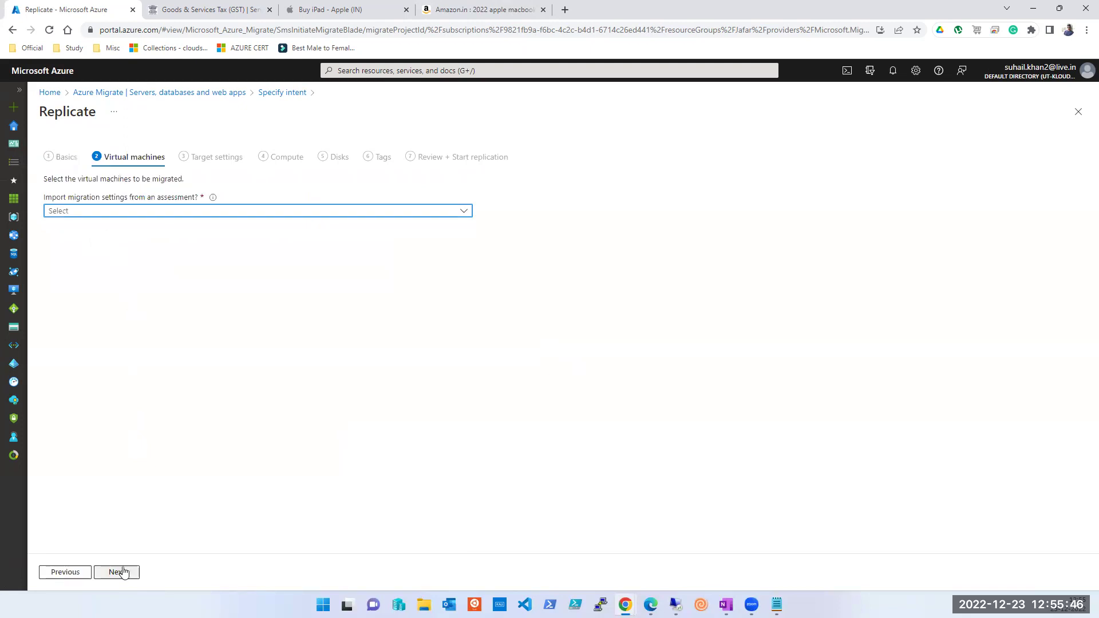
Step: Choose to specify the migration settings manually, and select the Linux and Win2K16 virtual machines for replication
left_click(109, 215)
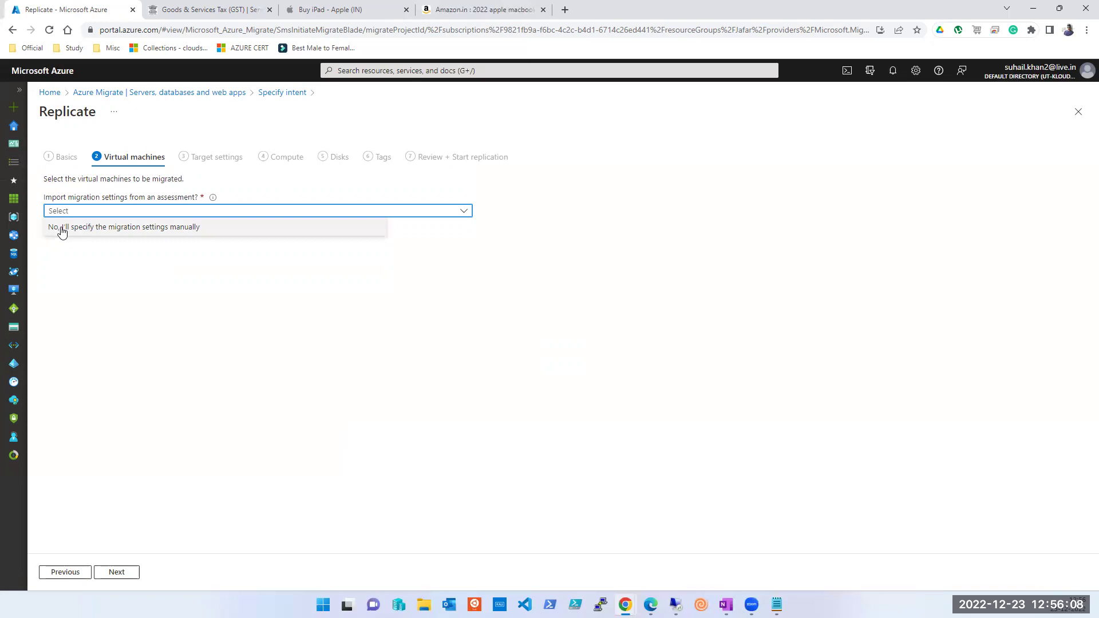
left_click(114, 233)
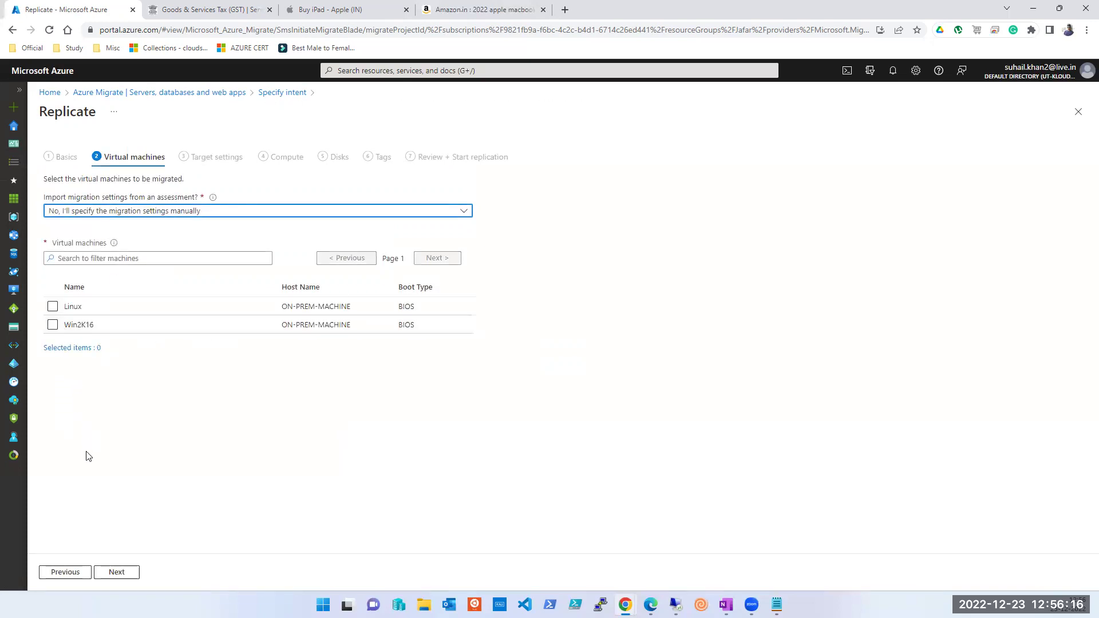
left_click(52, 308)
left_click(53, 324)
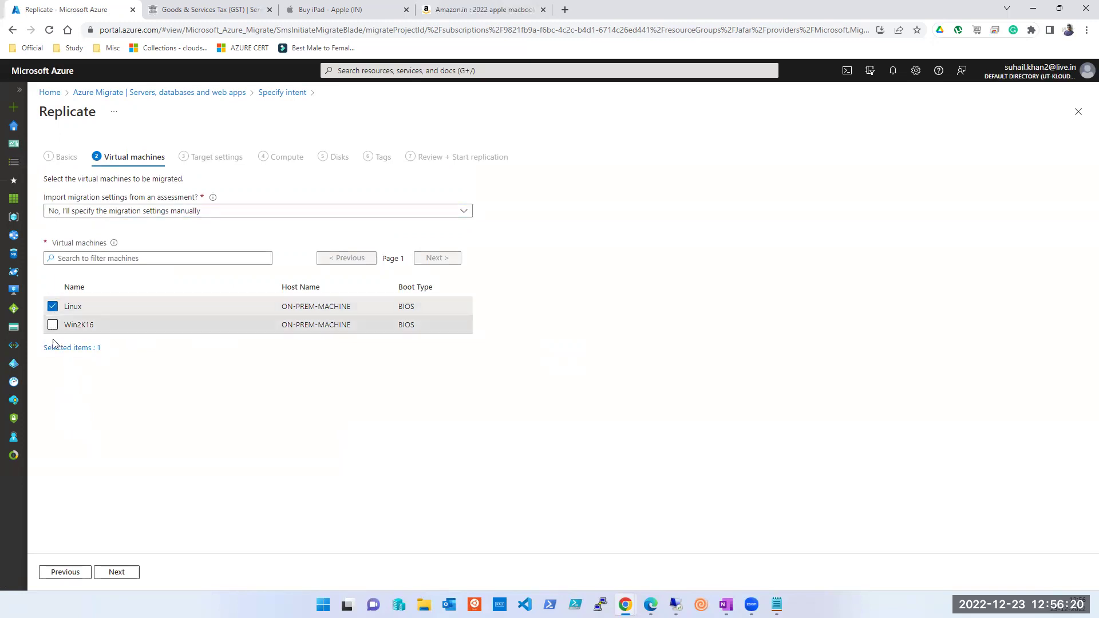
left_click(118, 572)
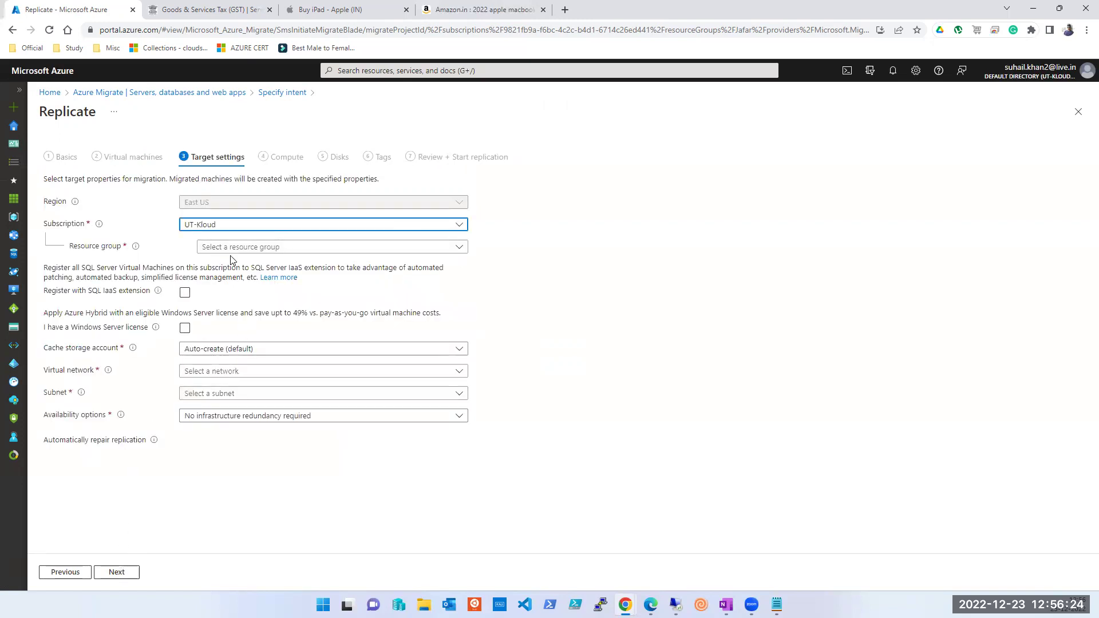
Step: In the target settings, choose the first listed virtual network with its default subnet and no infrastructure redundancy required
left_click(209, 373)
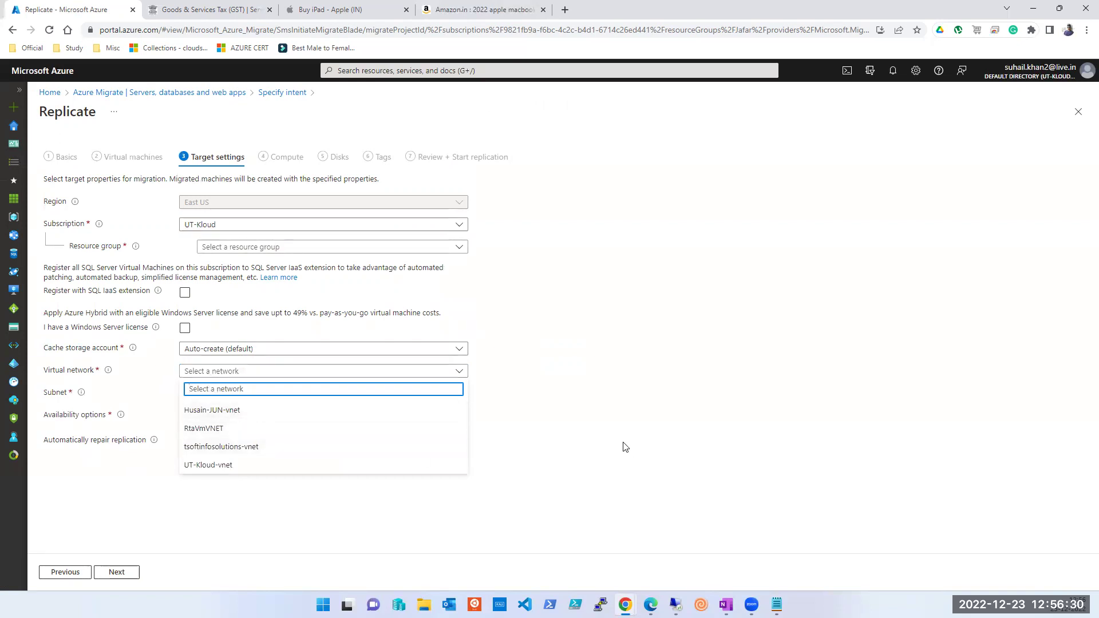
left_click(222, 417)
left_click(215, 395)
left_click(214, 395)
left_click(216, 417)
left_click(216, 432)
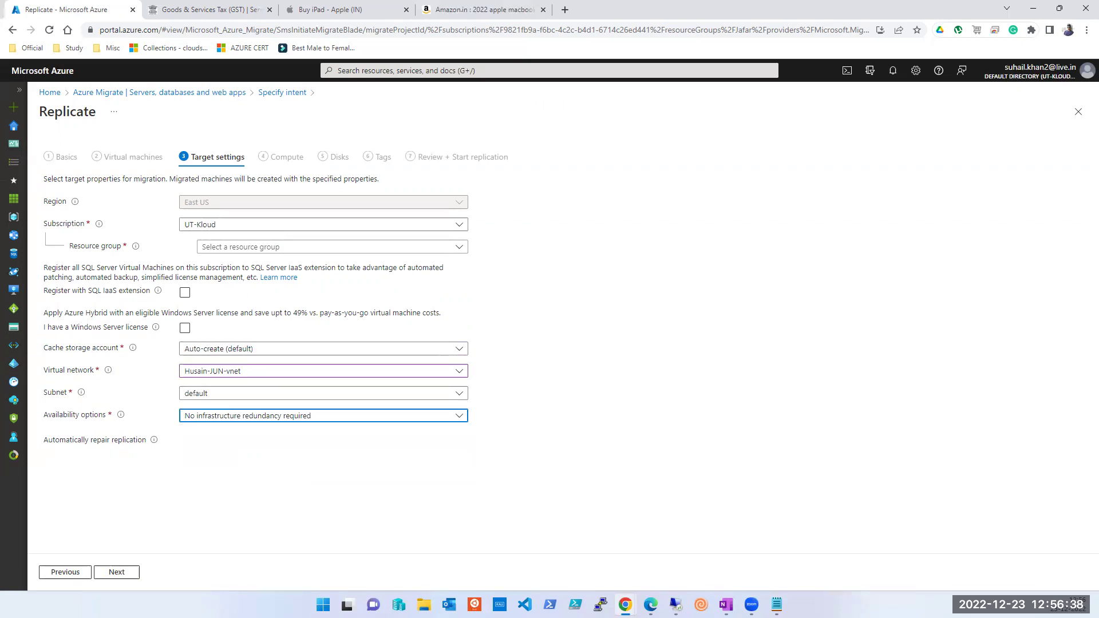
Step: Set the target resource group to the one containing the Azure Migrate project, and proceed to the compute settings
left_click(117, 572)
left_click(235, 248)
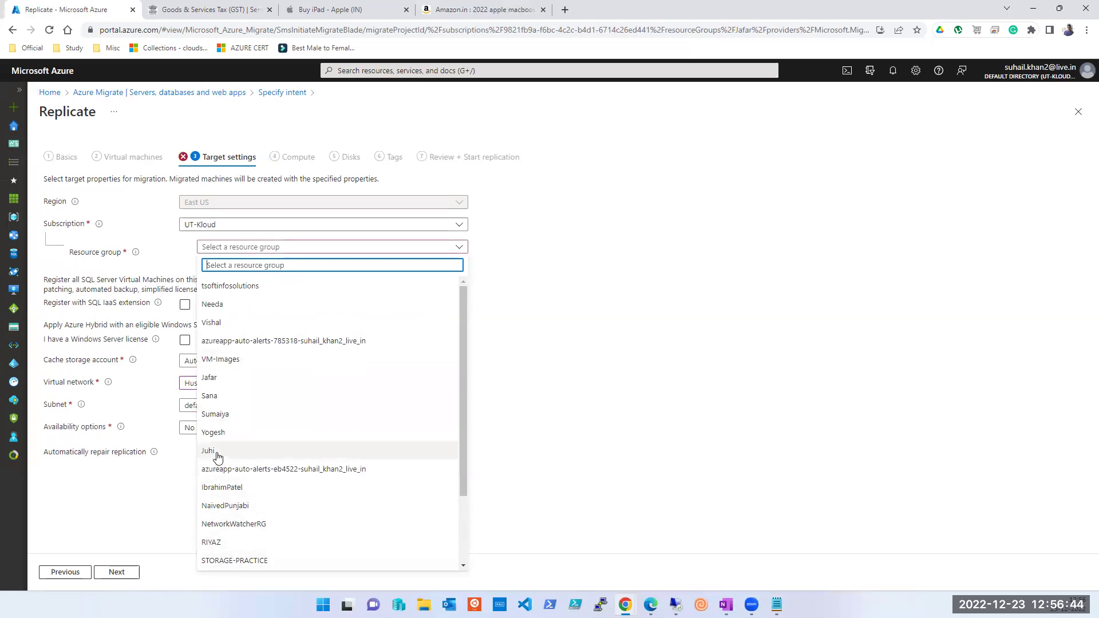
left_click(213, 379)
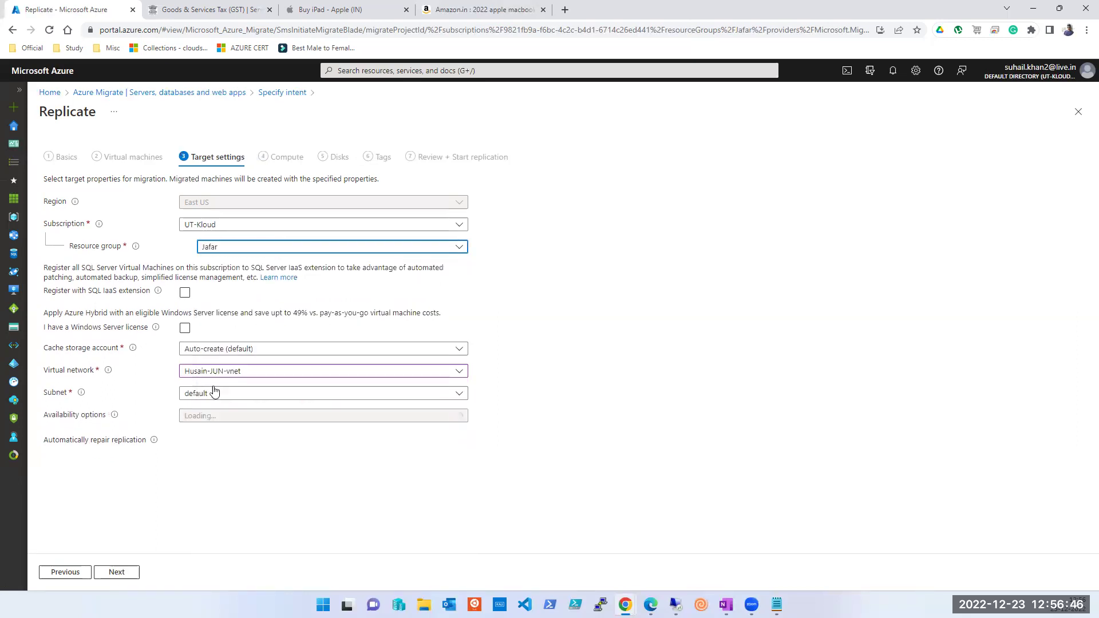
left_click(117, 573)
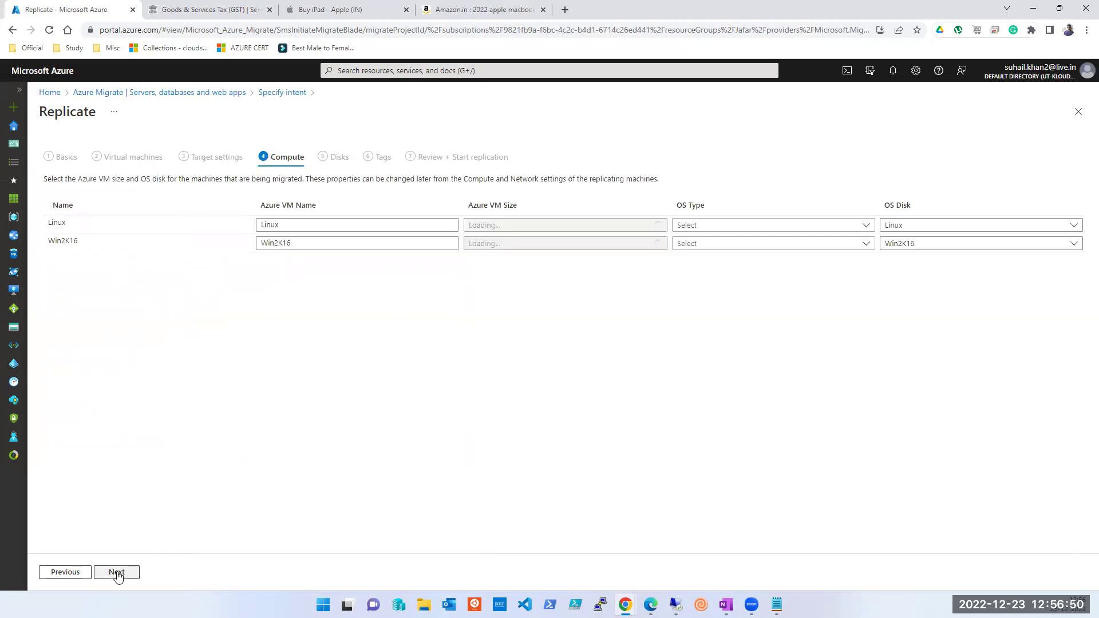
Step: Set the Azure VM size of both Linux and Win2K16 to Standard_A1_v2 (1 Cores, 2 GB RAM)
left_click(517, 224)
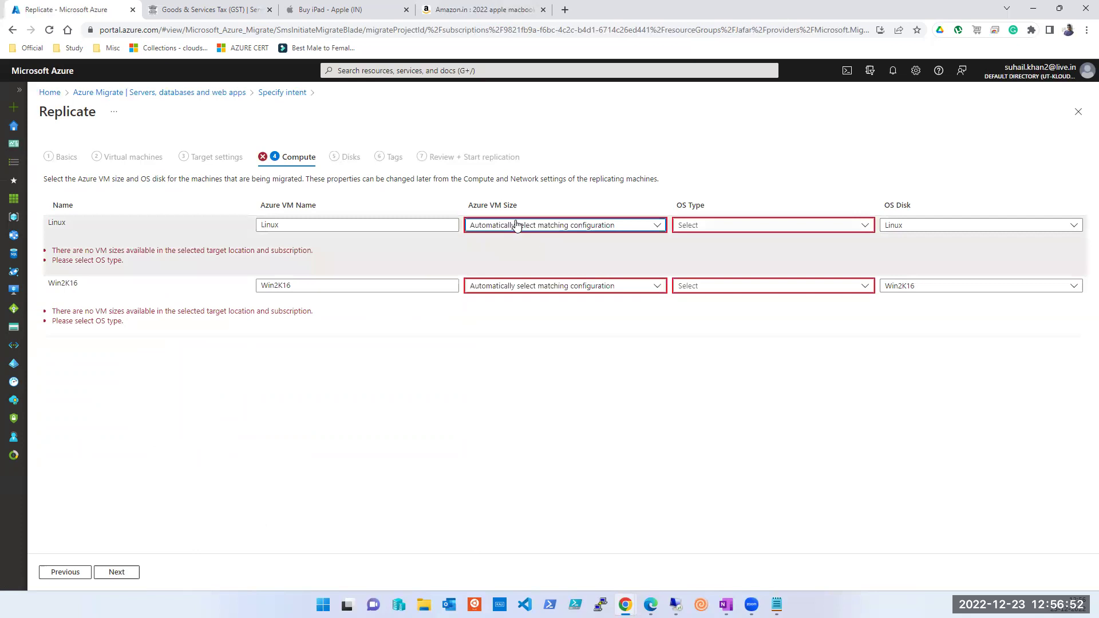
left_click(517, 225)
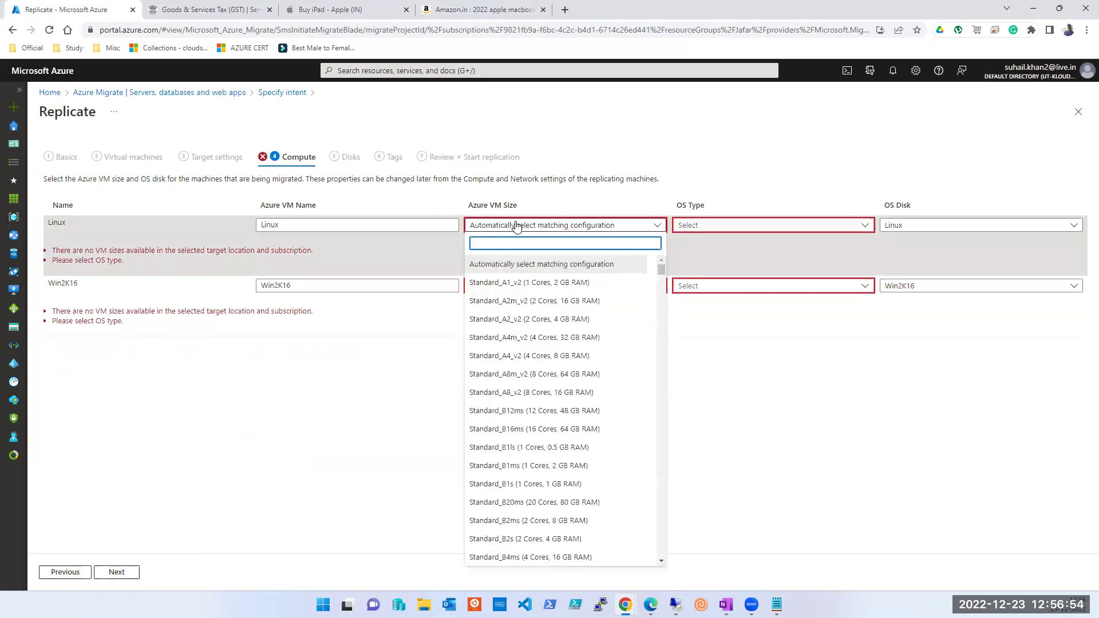
left_click(530, 283)
left_click(535, 288)
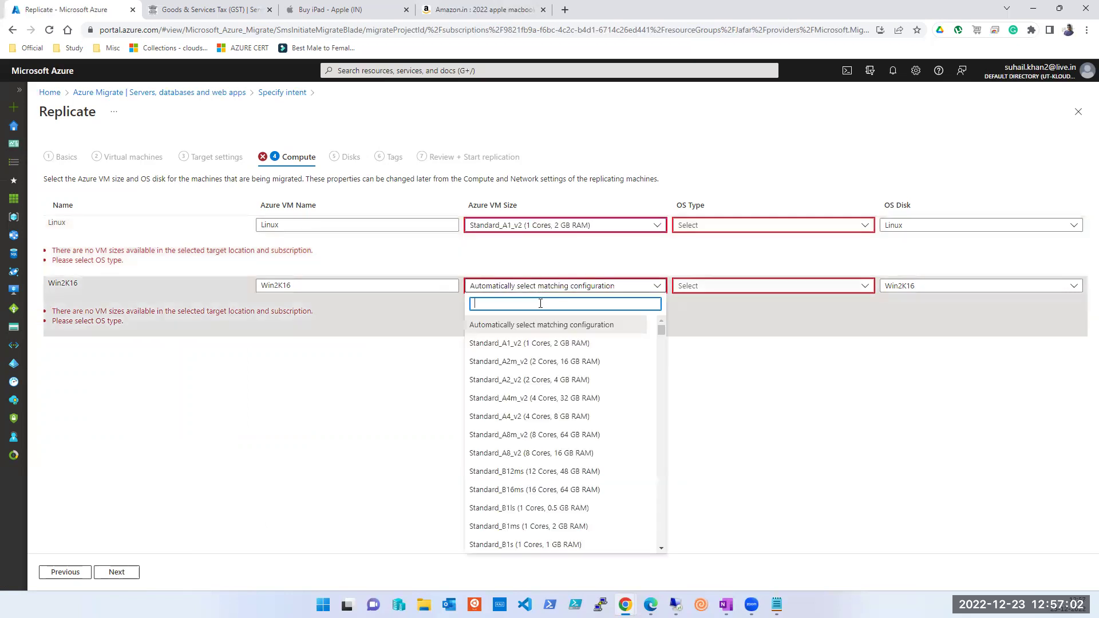
left_click(539, 344)
Step: Set the OS type to Linux for the Linux machine and Windows for Win2K16, and accept the default disk settings
left_click(712, 225)
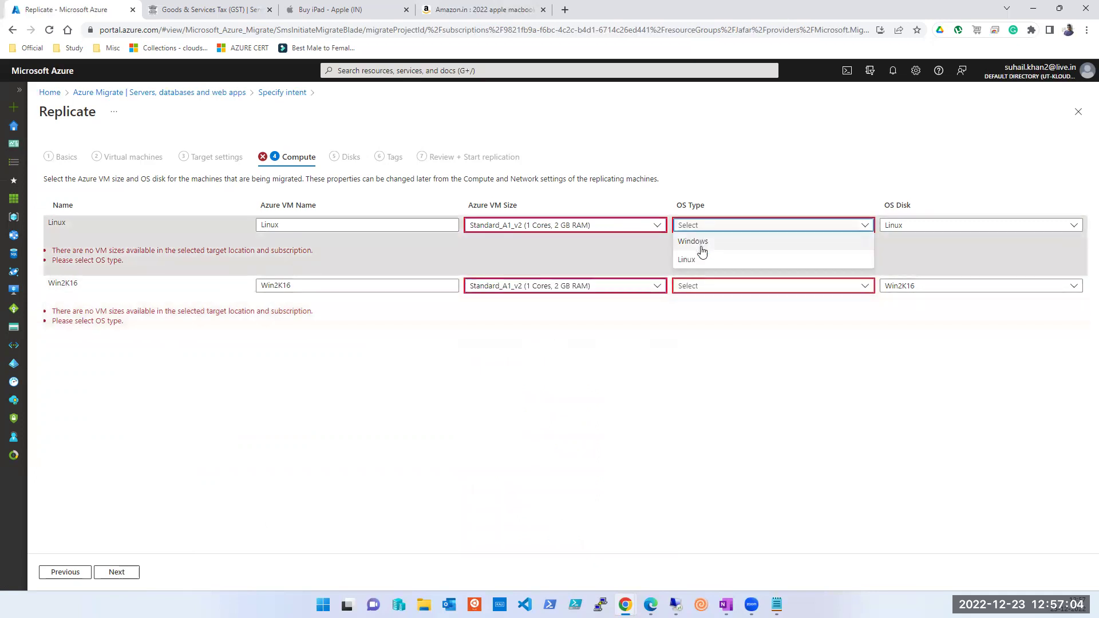
left_click(690, 260)
left_click(703, 291)
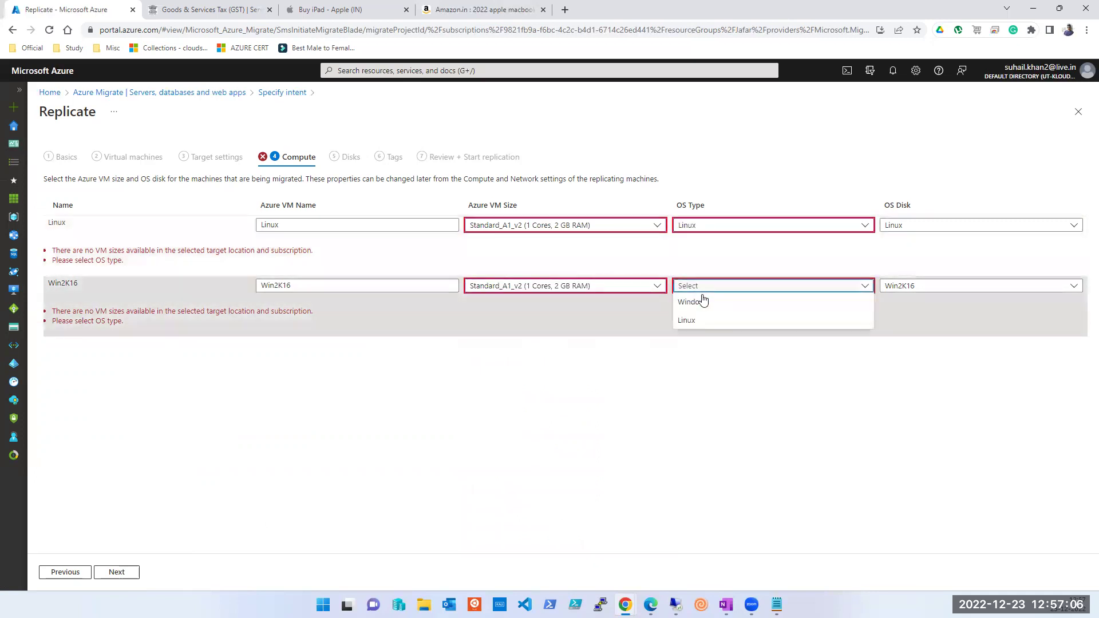
left_click(699, 302)
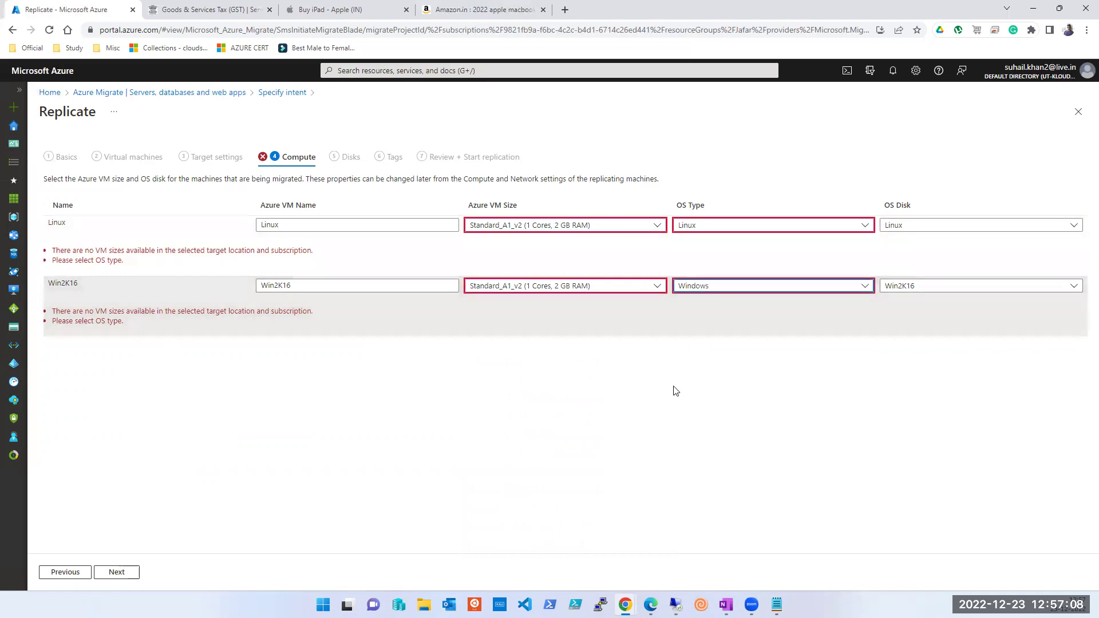
left_click(118, 573)
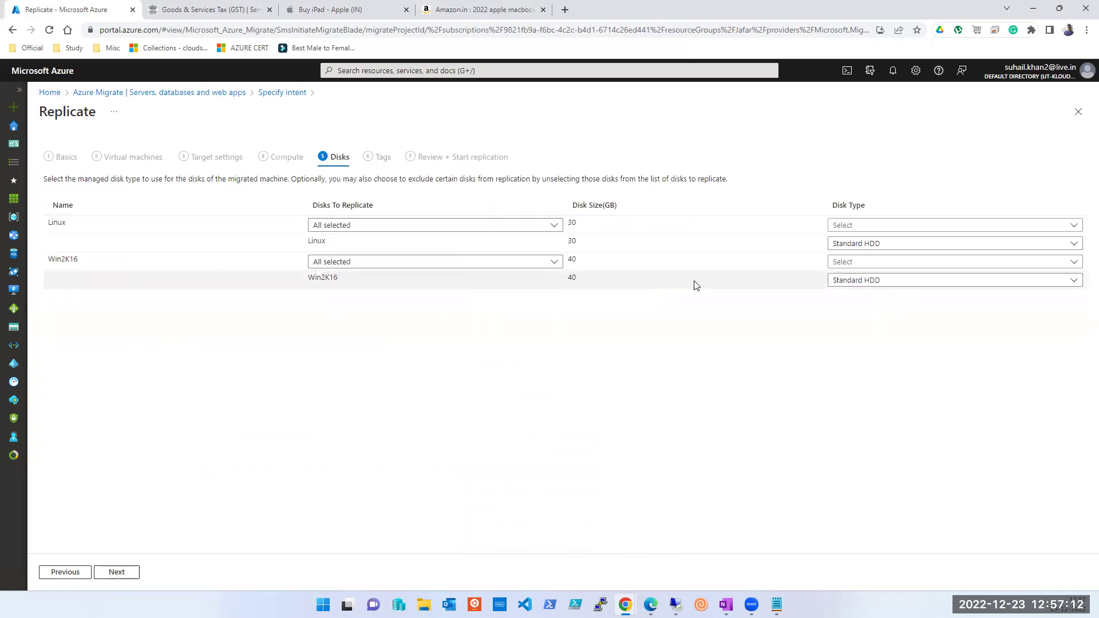
left_click(120, 572)
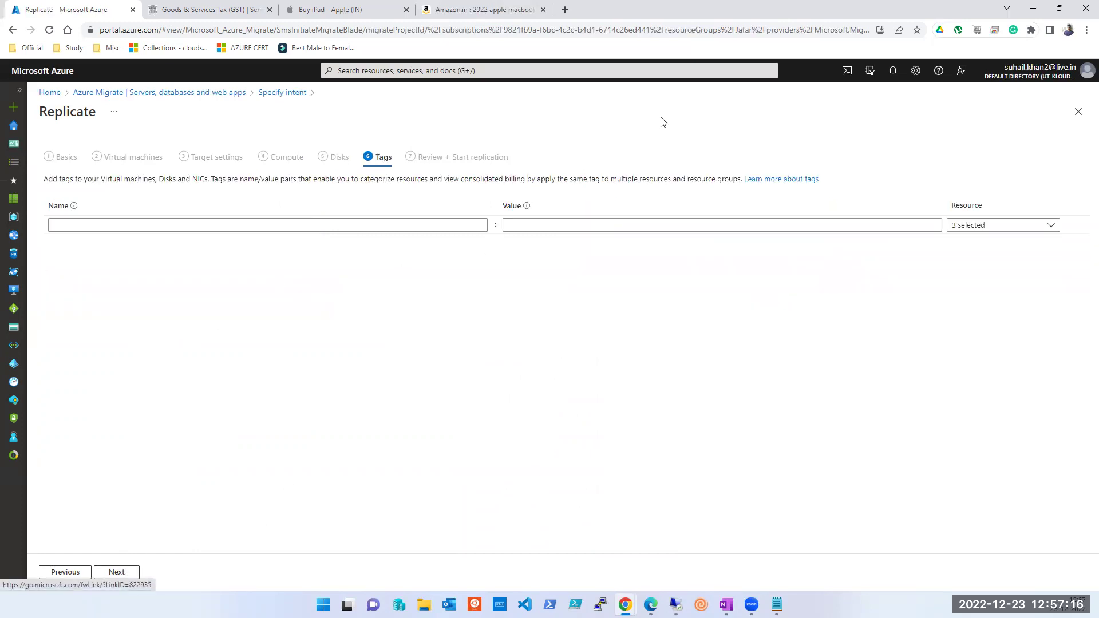